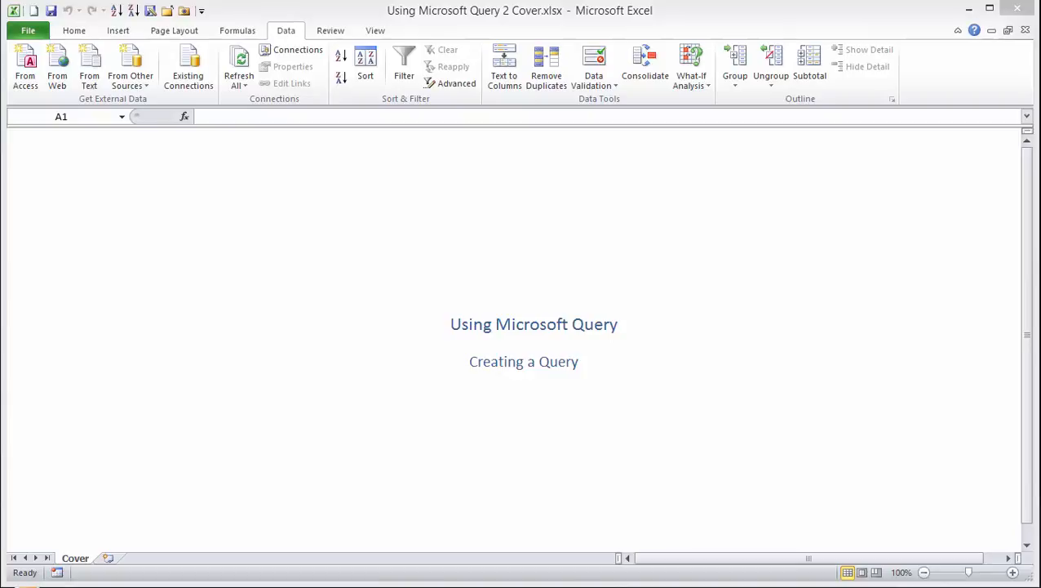
- Start a Microsoft Query import from the Northwind Access data source using the Query Wizard
click(147, 81)
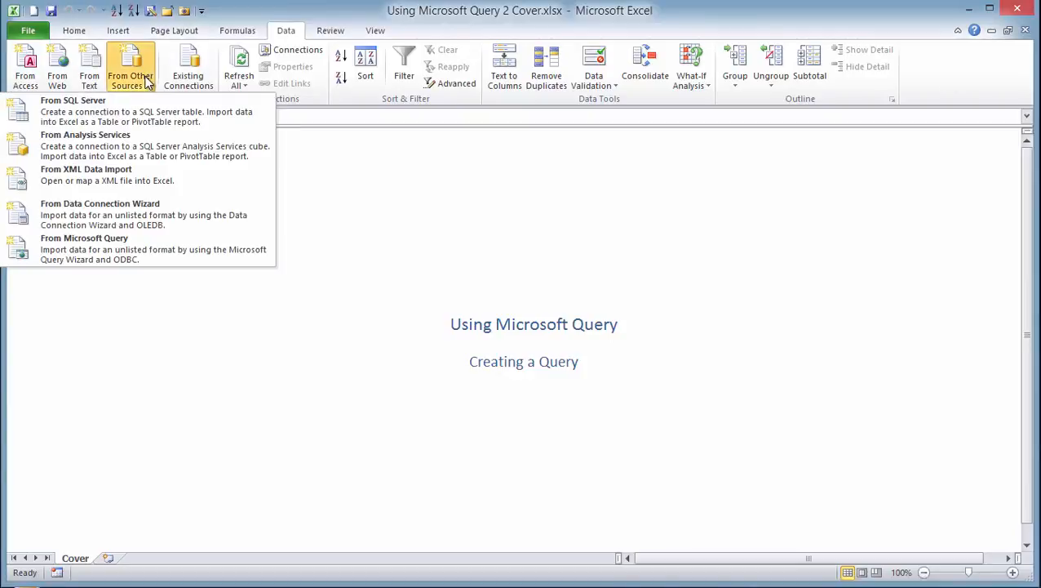
click(82, 245)
click(340, 349)
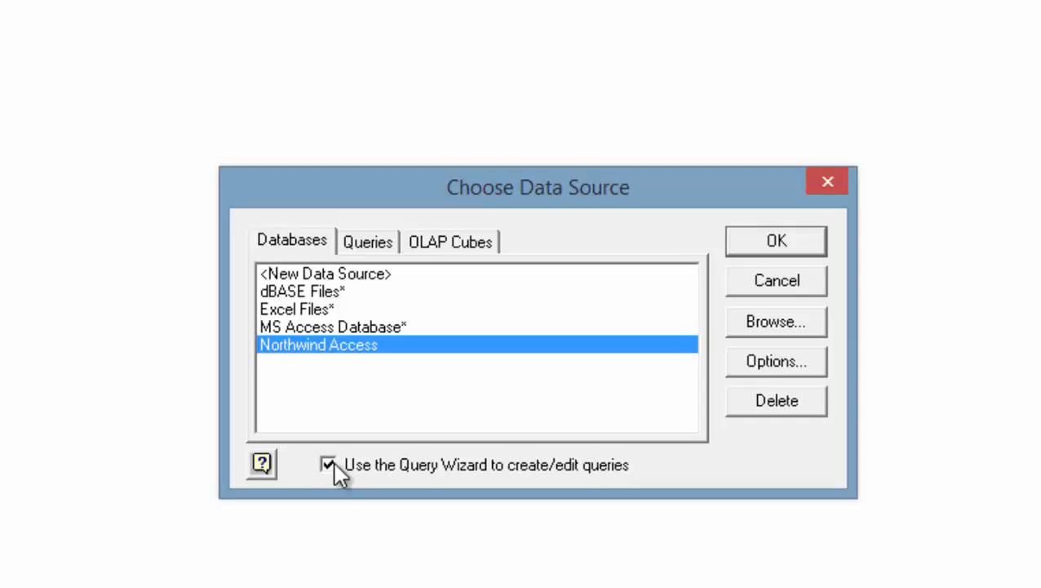
click(765, 244)
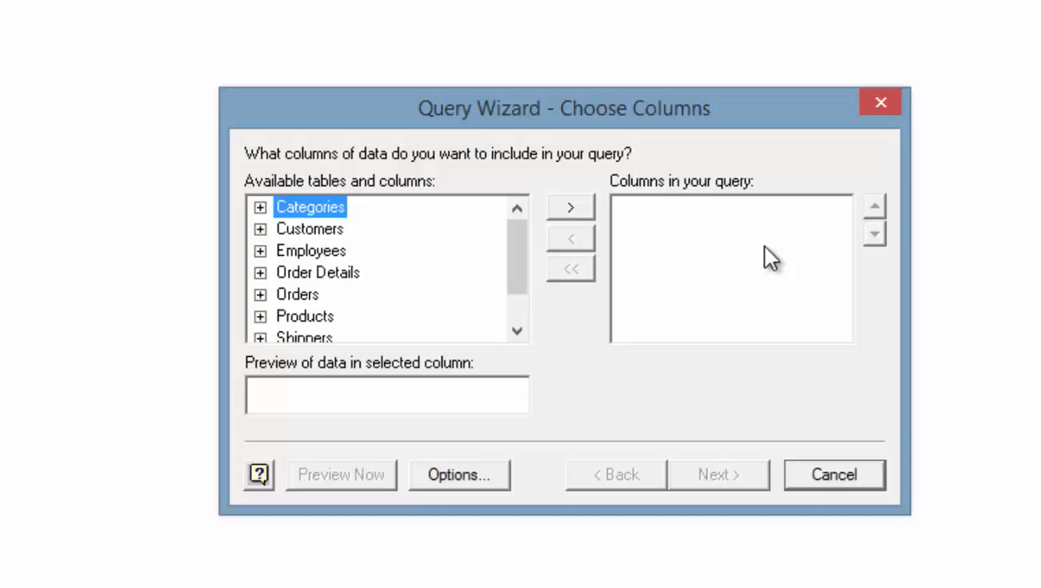
- Add CategoryName from the Categories table and Country from the Customers table to the query columns
click(260, 208)
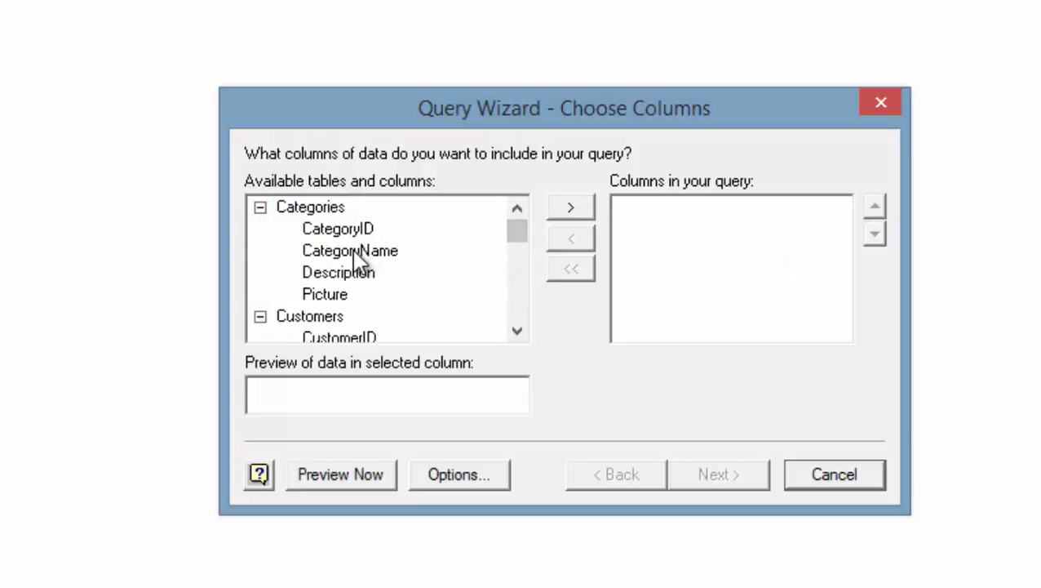
click(356, 253)
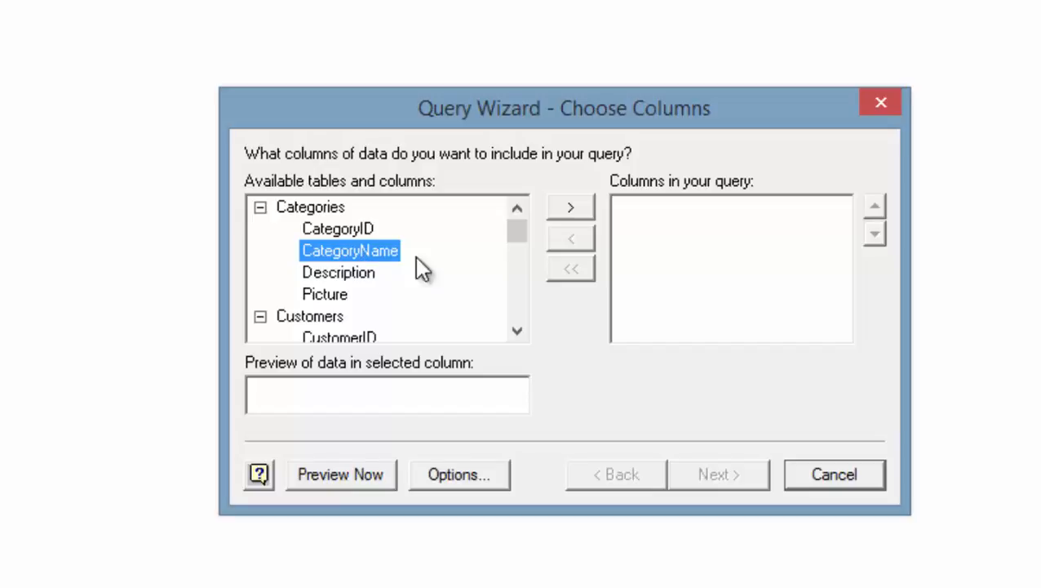
click(570, 206)
drag(520, 243, 507, 270)
click(340, 297)
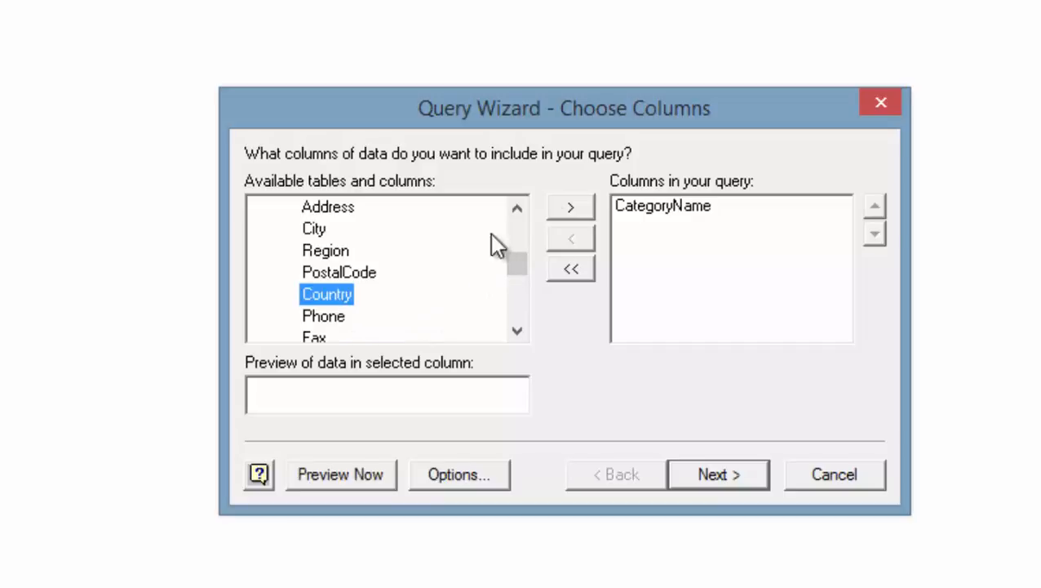
click(565, 207)
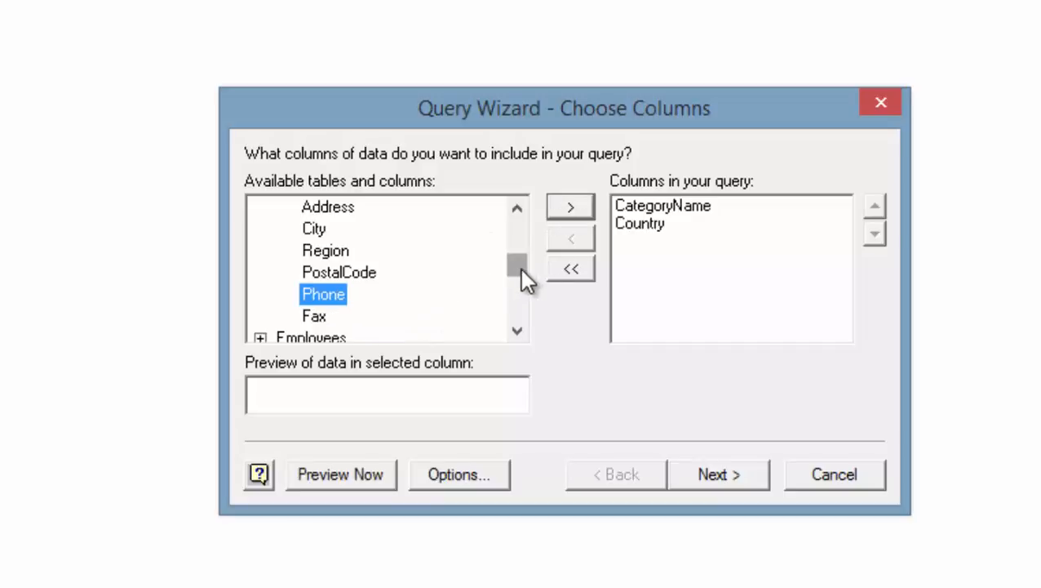
- Add the UnitPrice, Quantity and Discount columns from the Order Details table to the query
drag(520, 271, 518, 279)
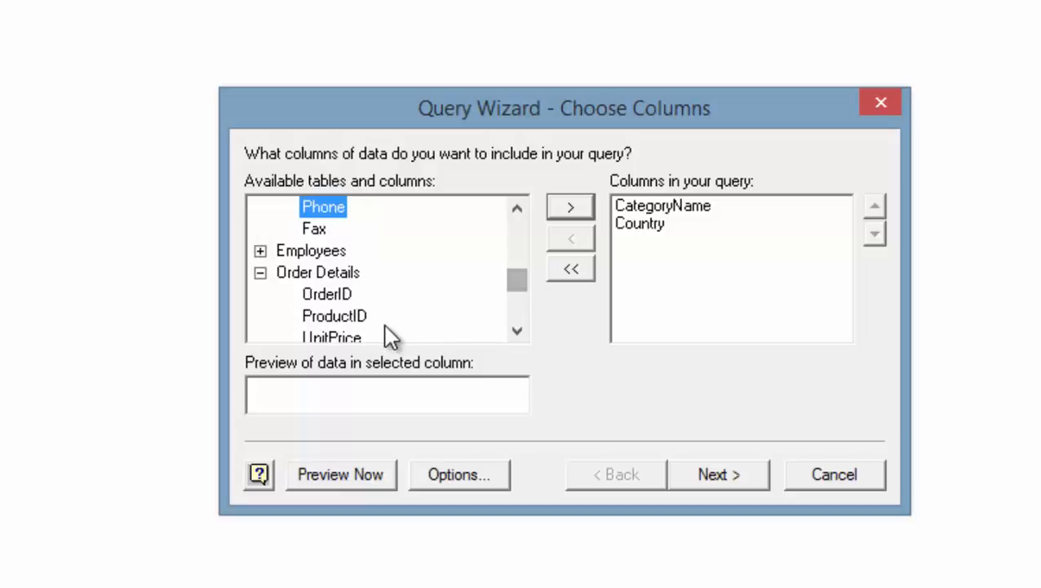
click(352, 338)
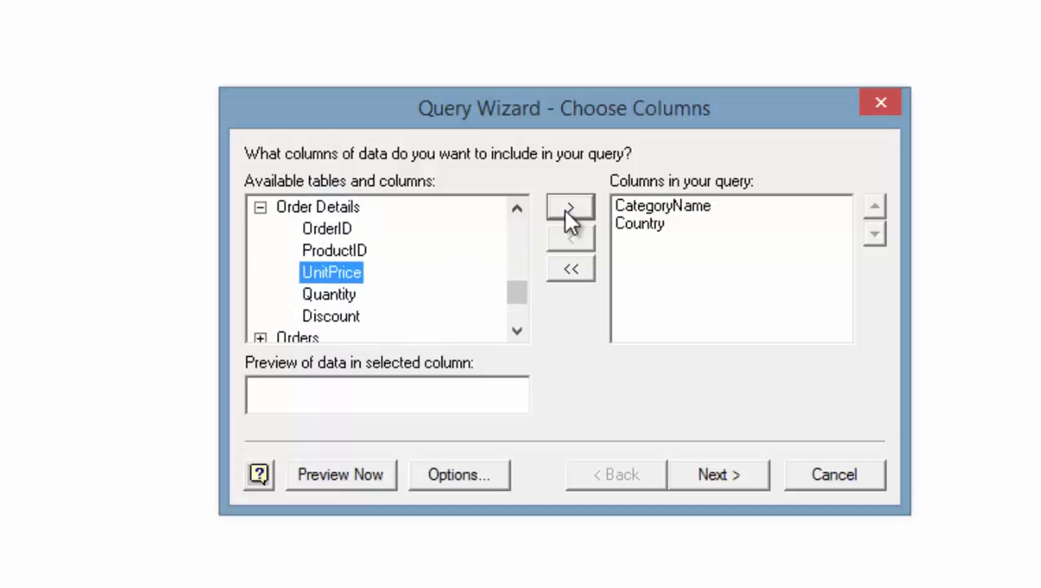
click(569, 209)
click(344, 296)
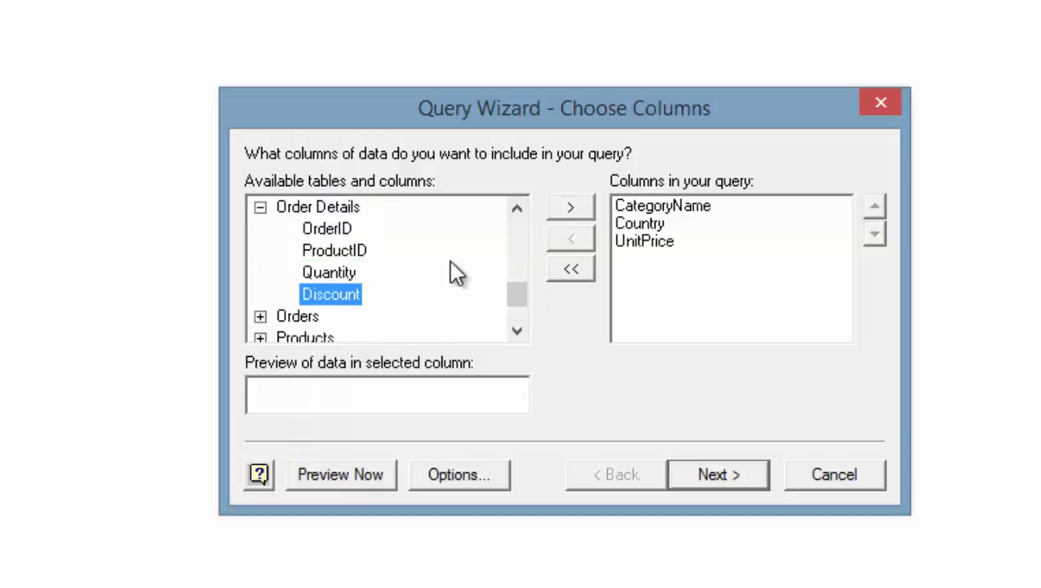
click(347, 273)
click(572, 210)
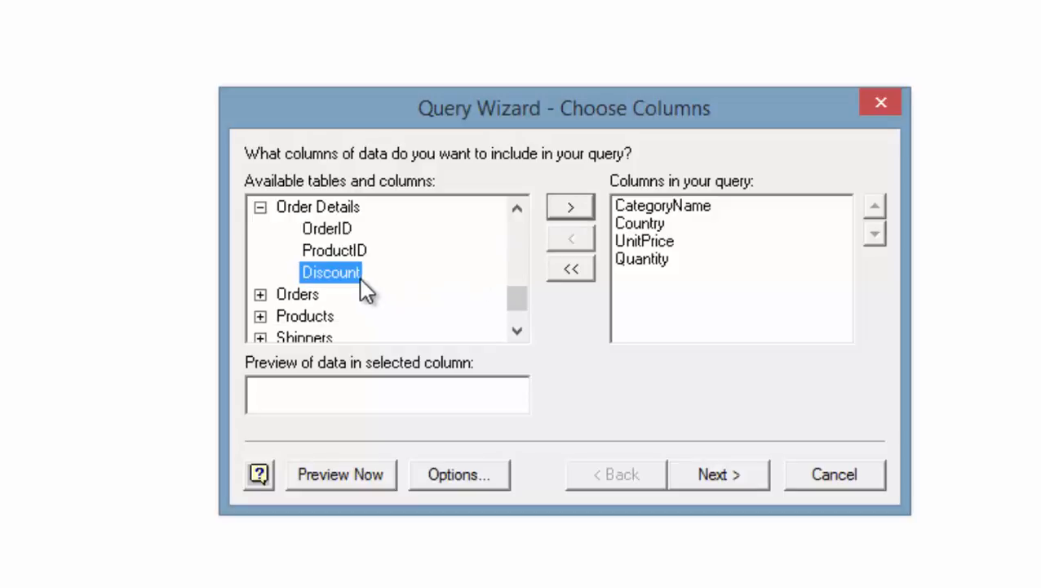
click(571, 208)
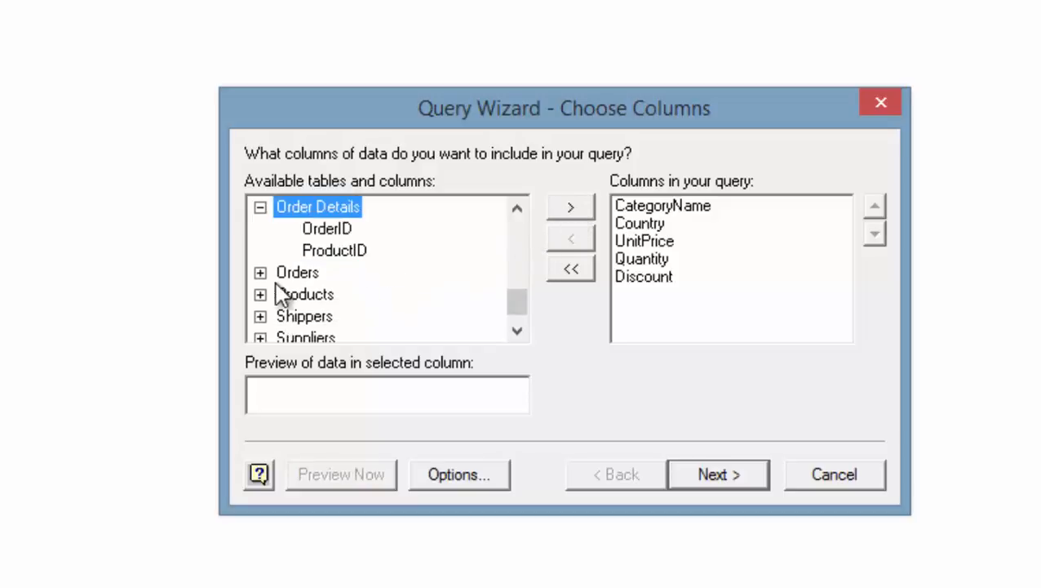
- Add OrderDate from the Orders table and ProductName from the Products table, completing the query's column selection
click(260, 273)
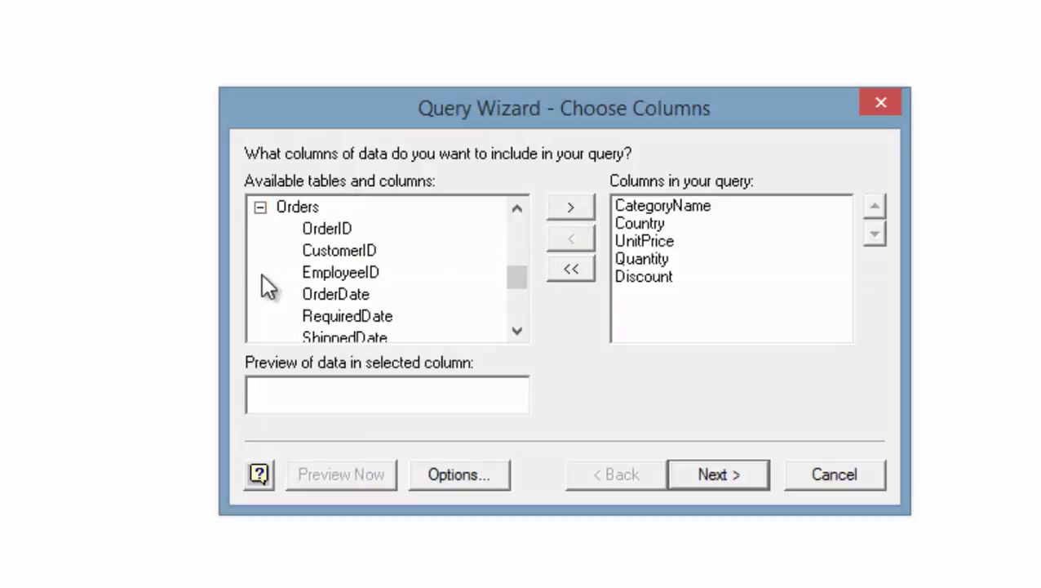
click(348, 294)
click(570, 209)
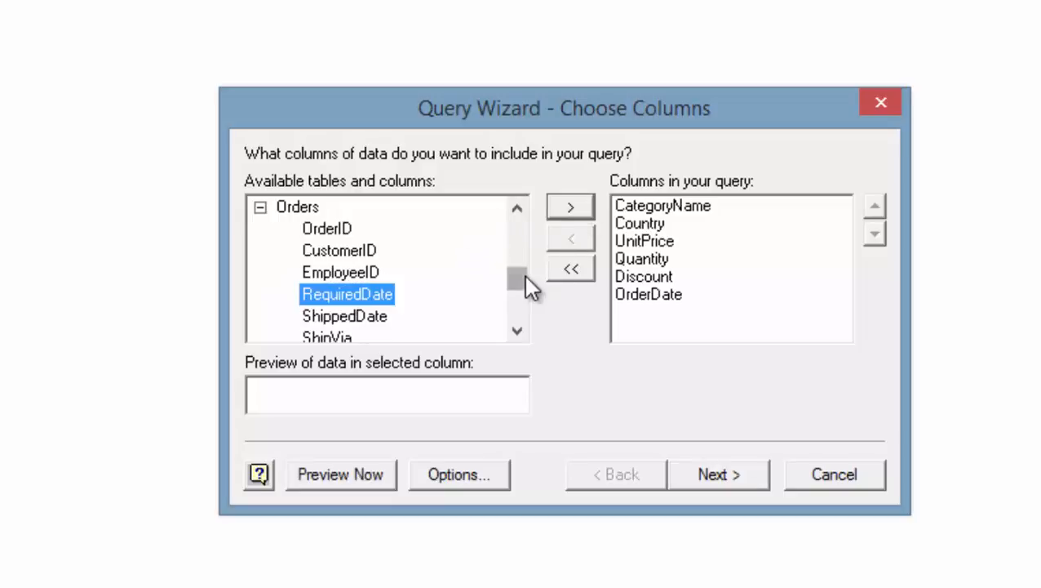
drag(514, 280, 507, 301)
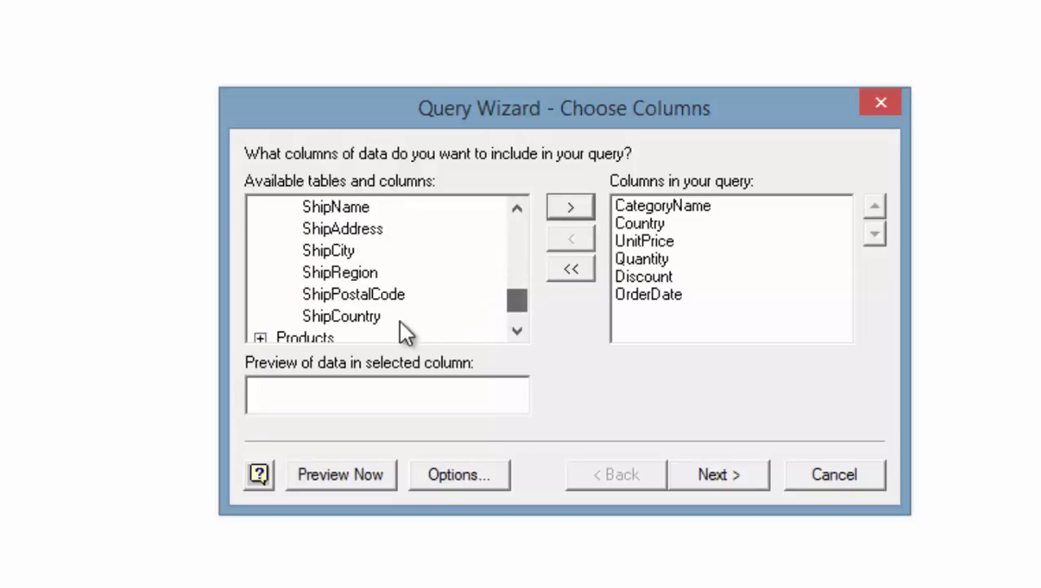
click(261, 337)
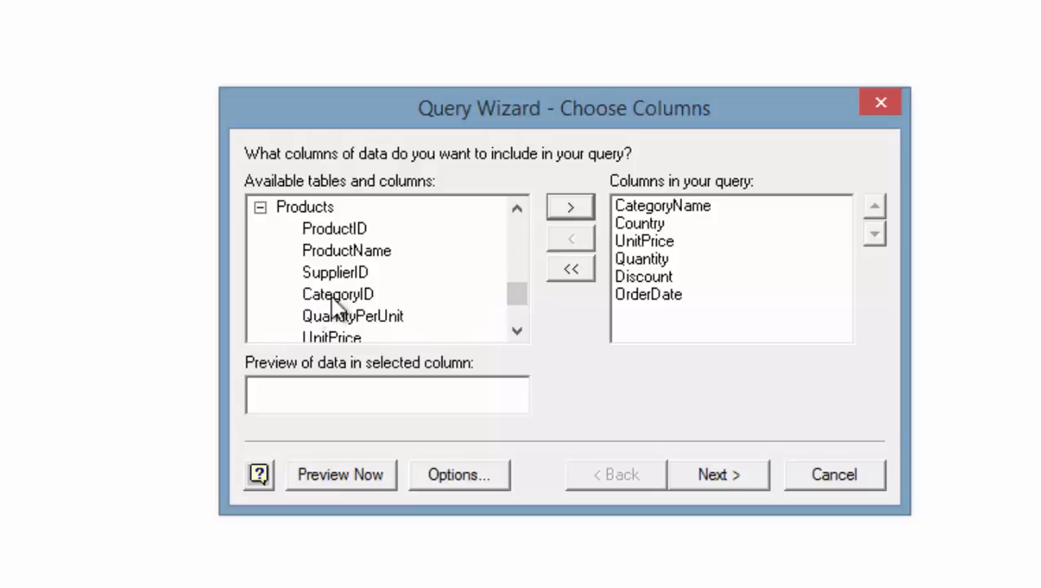
click(374, 251)
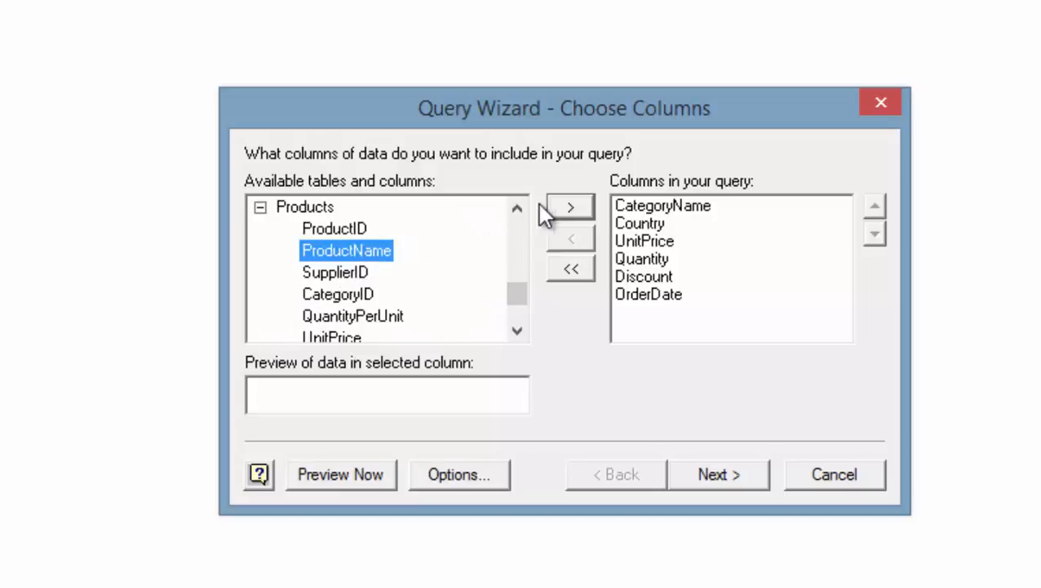
click(567, 209)
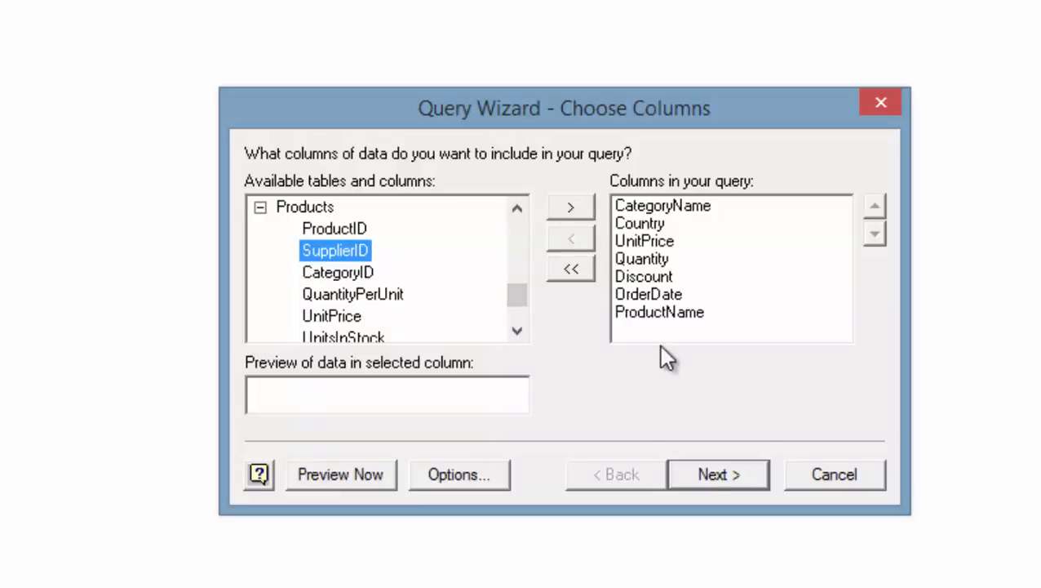
click(732, 472)
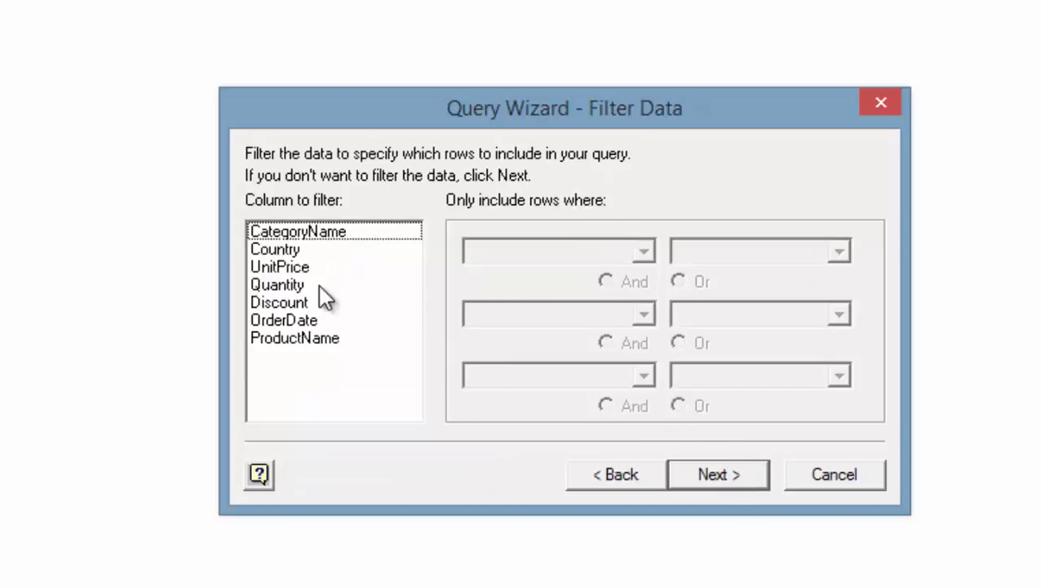
- Filter the query to rows where Country equals USA
click(285, 249)
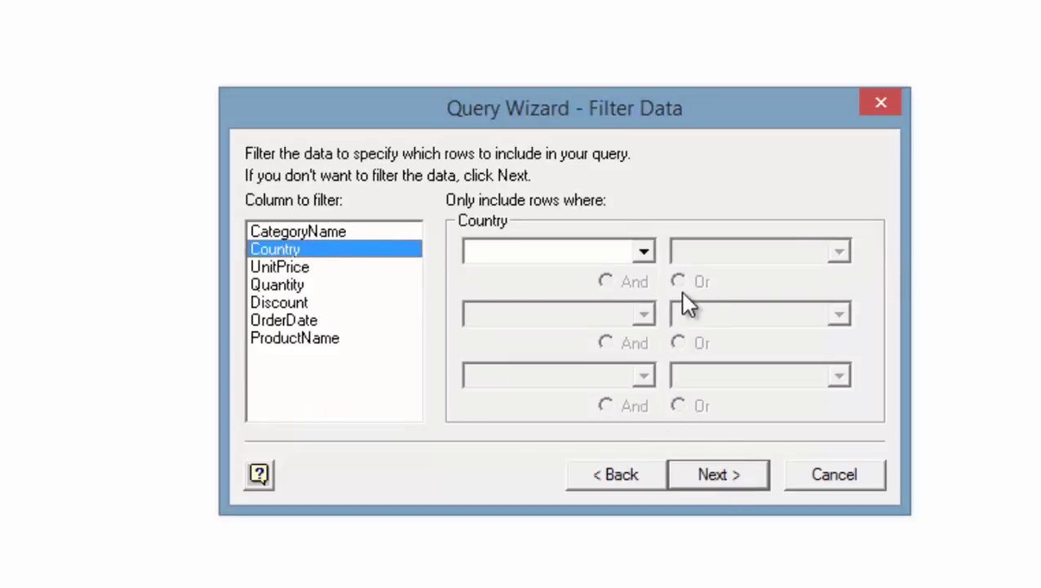
click(642, 249)
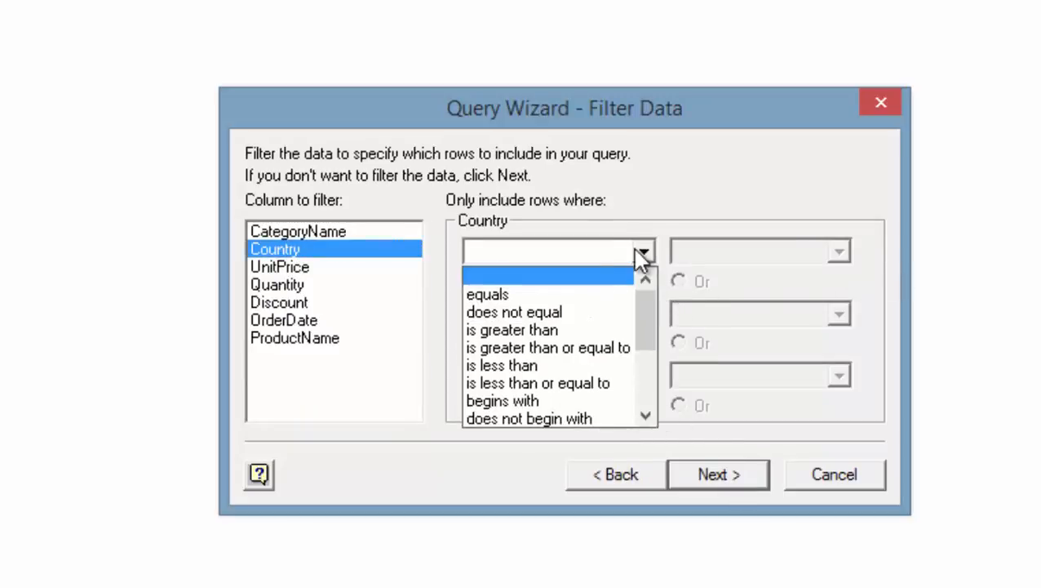
click(499, 295)
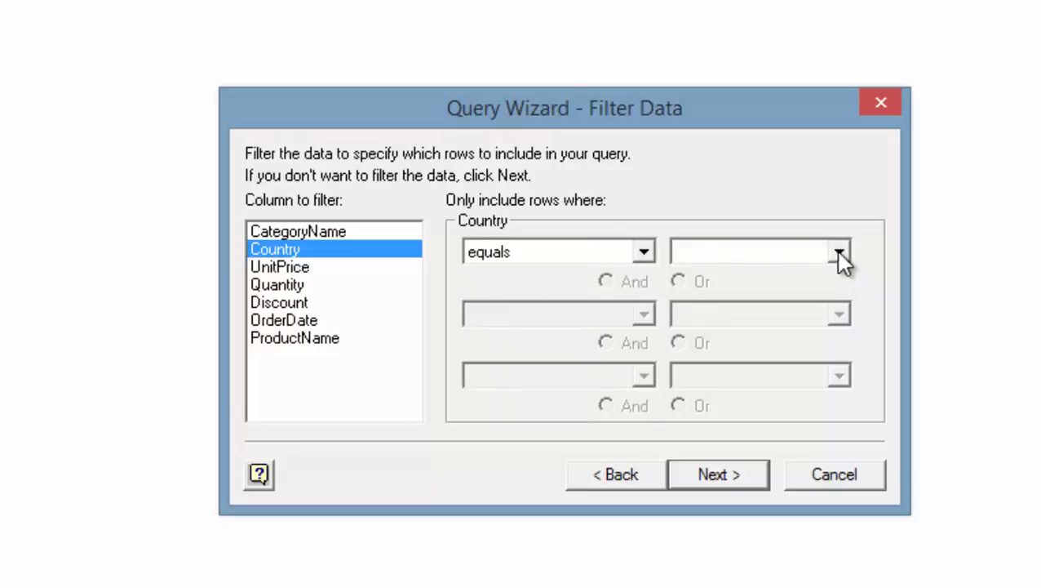
click(839, 251)
drag(834, 327, 841, 436)
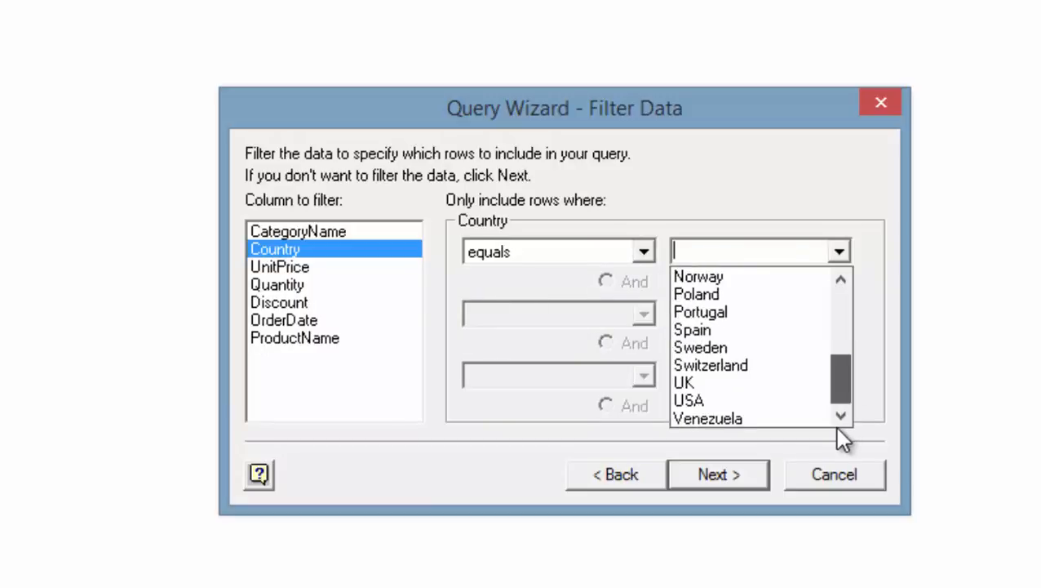
click(698, 419)
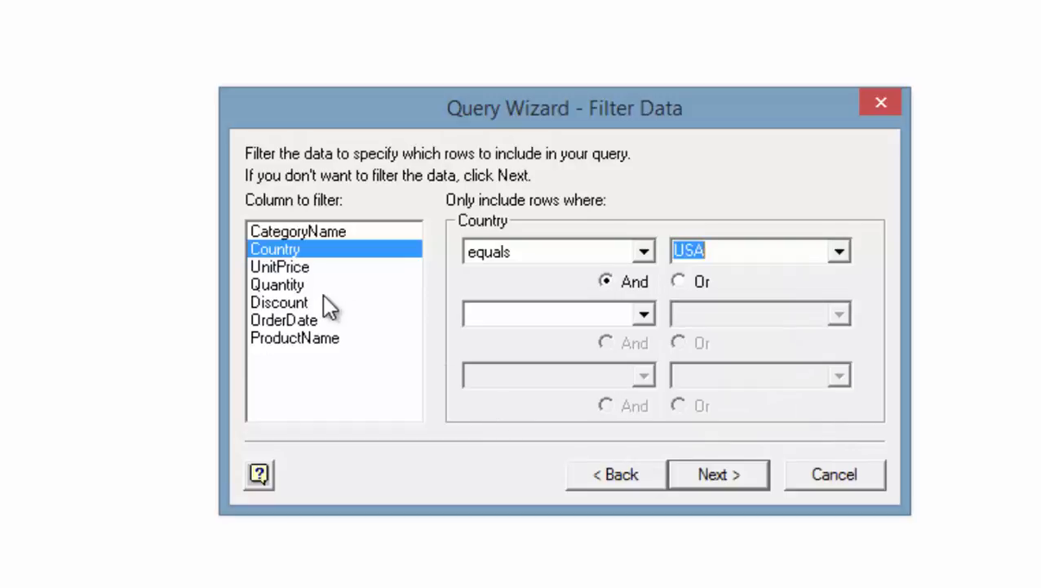
- Filter the query to rows where OrderDate is greater than or equal to 1/1/1998
click(296, 320)
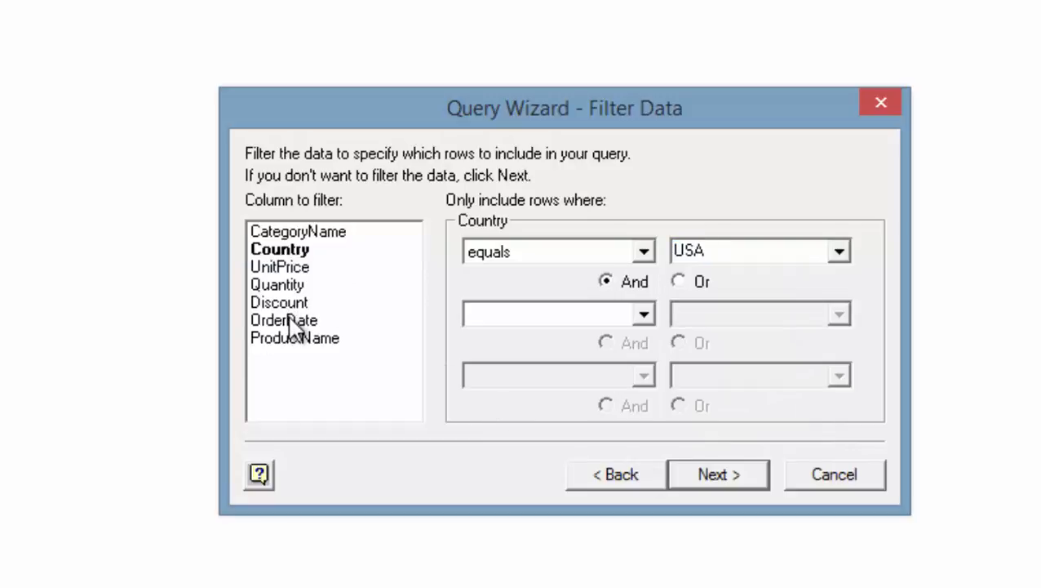
click(645, 254)
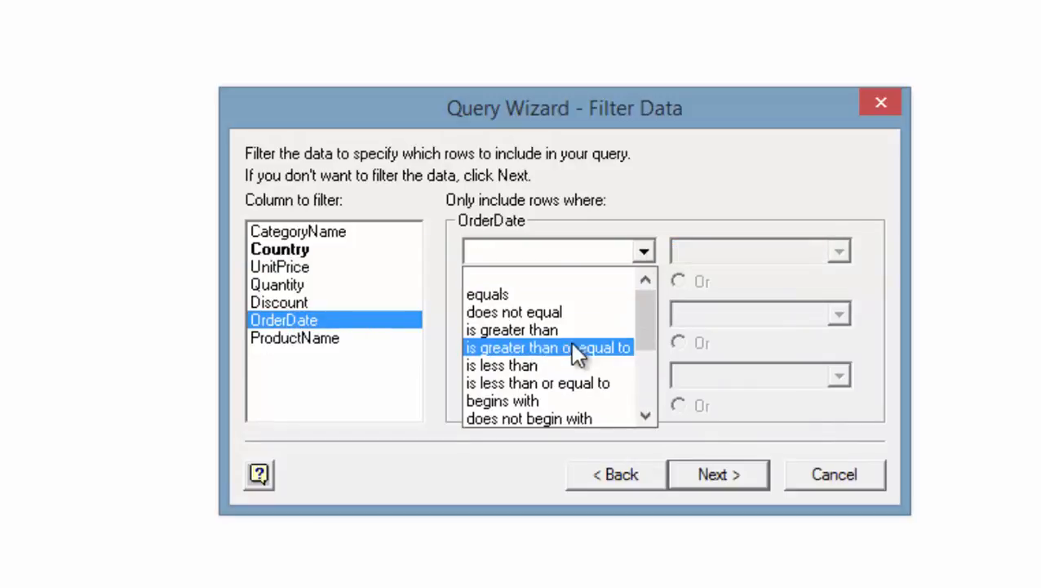
click(527, 348)
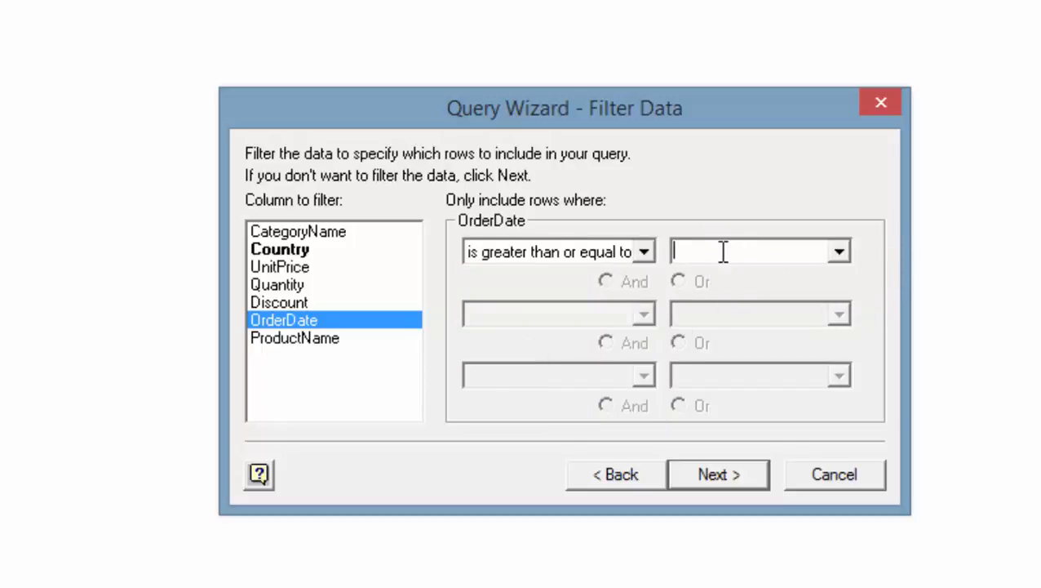
text(1/1/1)
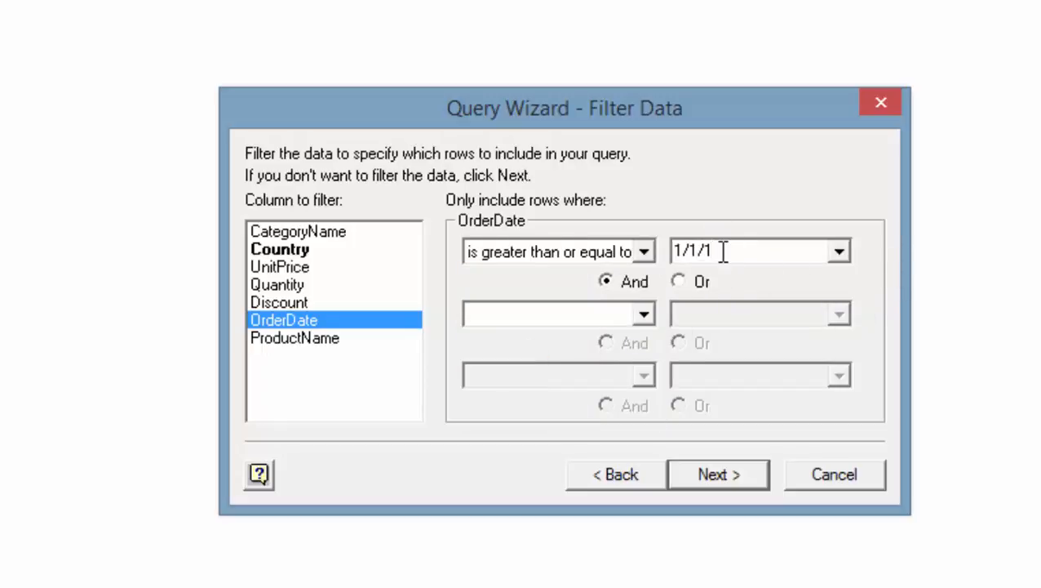
text(998)
click(739, 477)
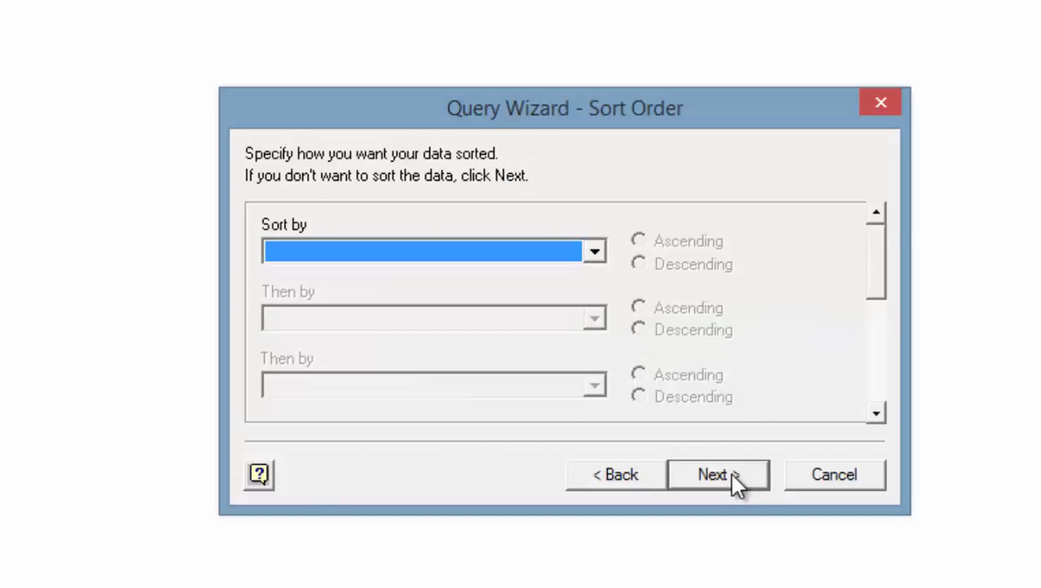
- Sort the query data by ProductName in ascending order
click(596, 251)
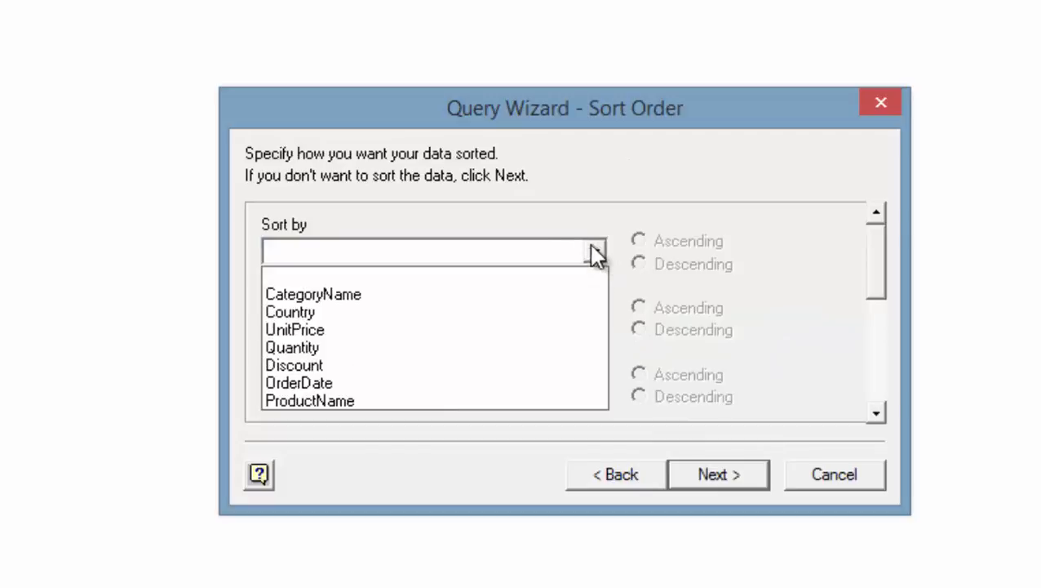
click(307, 401)
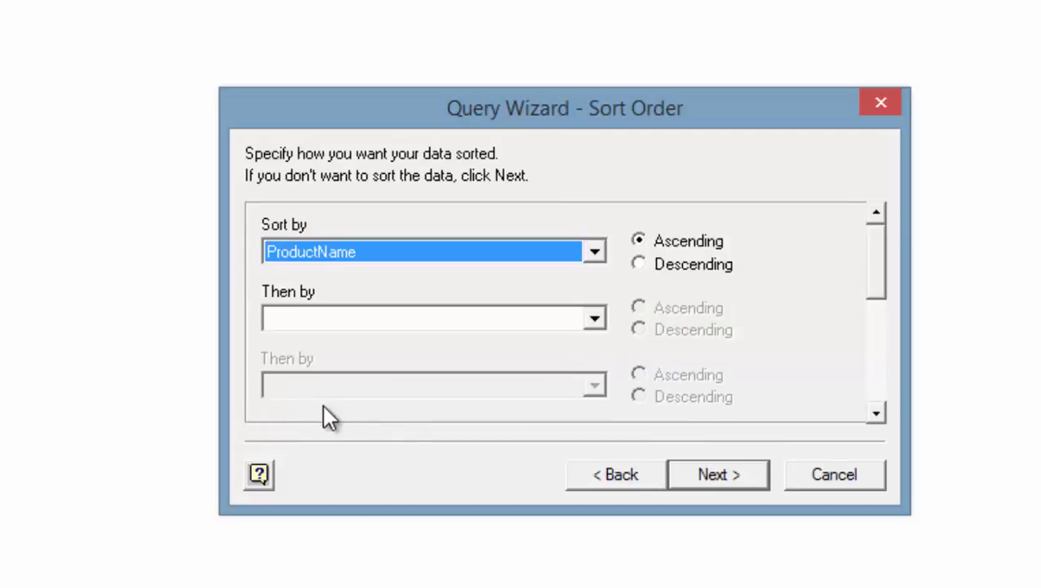
click(733, 478)
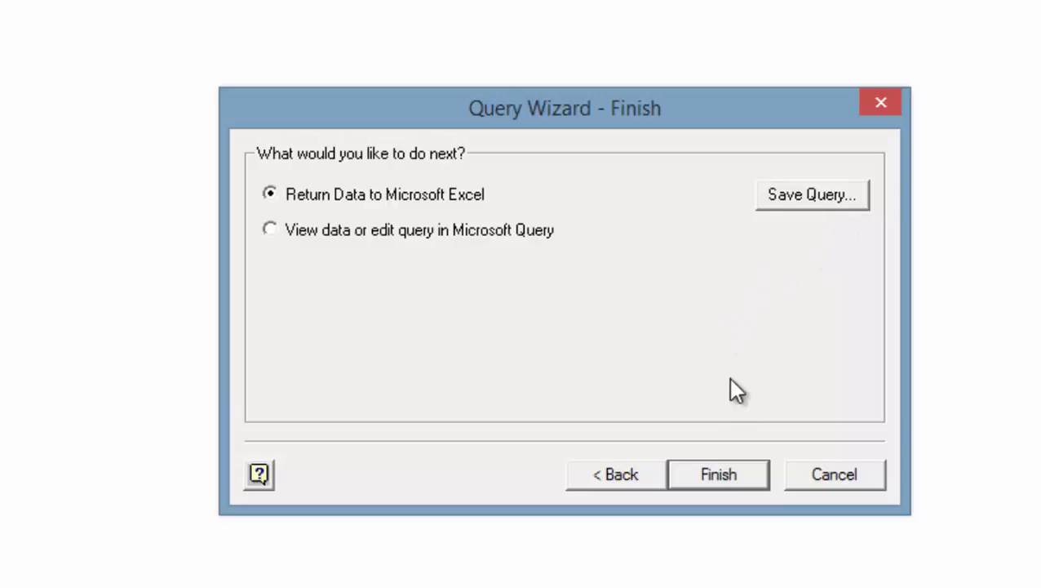
- Finish the wizard with the data returned to Excel, and cancel the data import into the worksheet
click(722, 475)
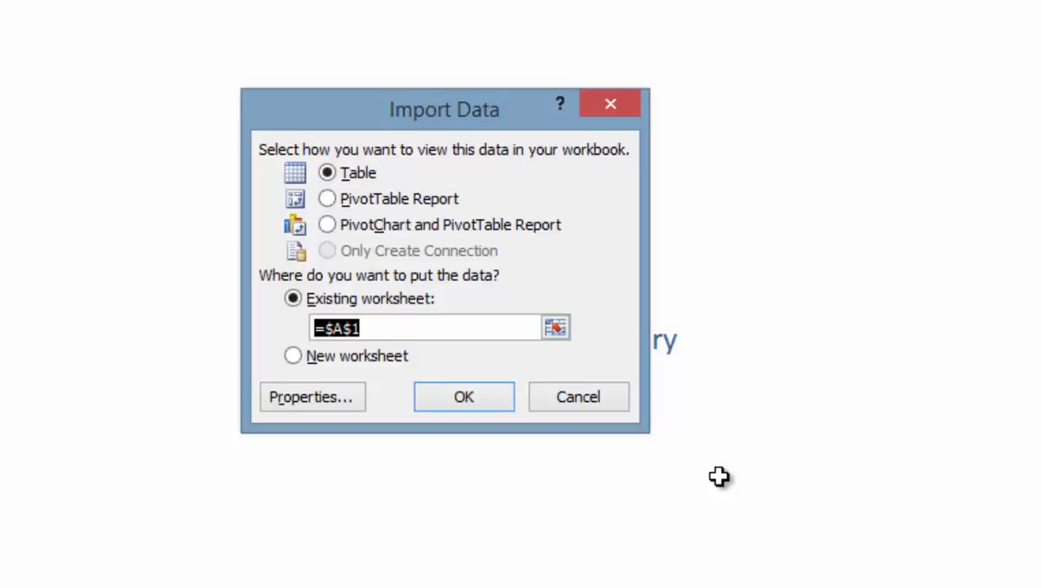
click(575, 395)
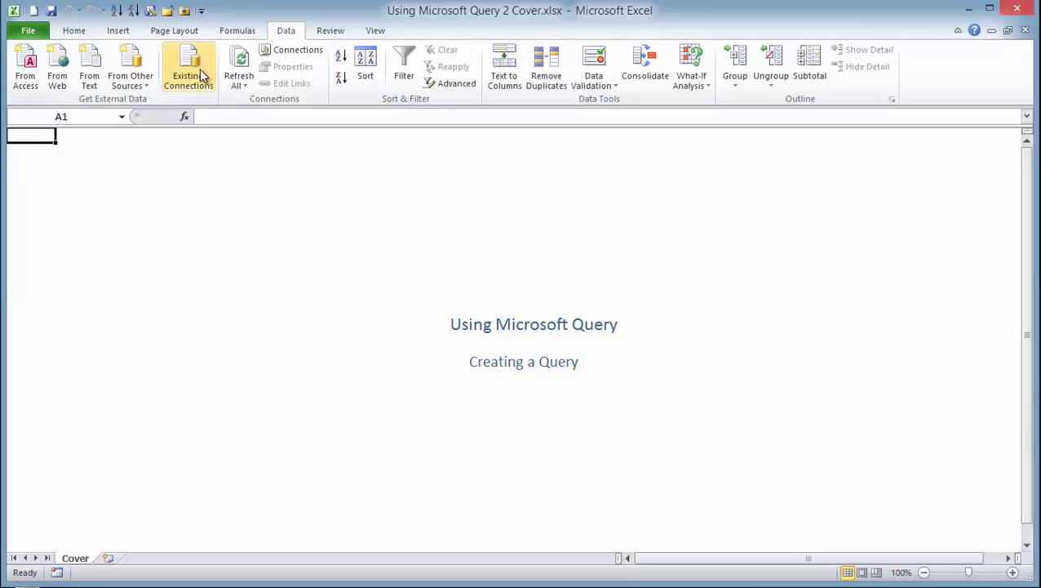
- Start a new Microsoft Query on the Northwind Access data source with the Query Wizard turned off
click(142, 82)
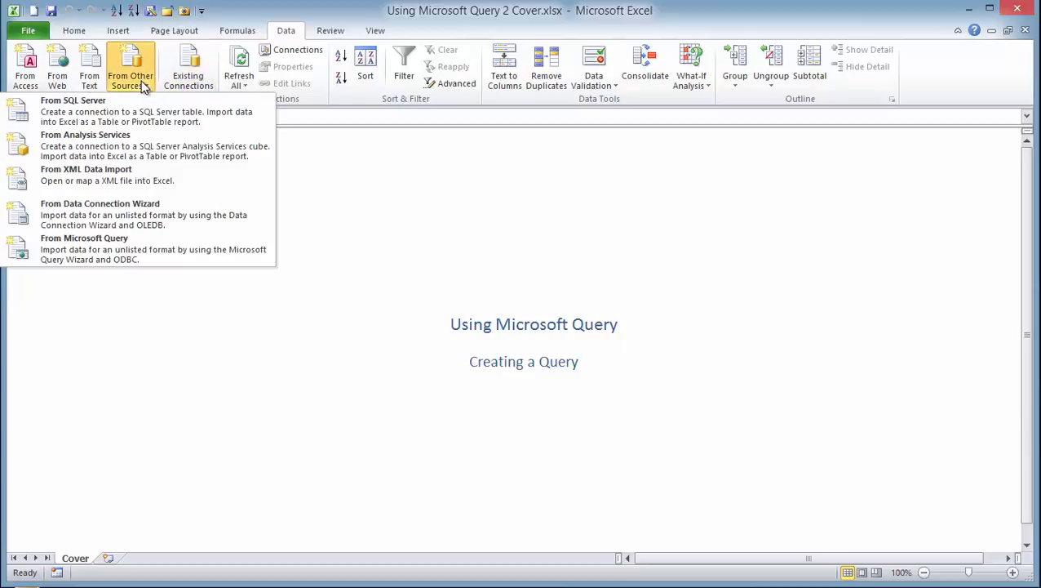
click(107, 249)
click(443, 340)
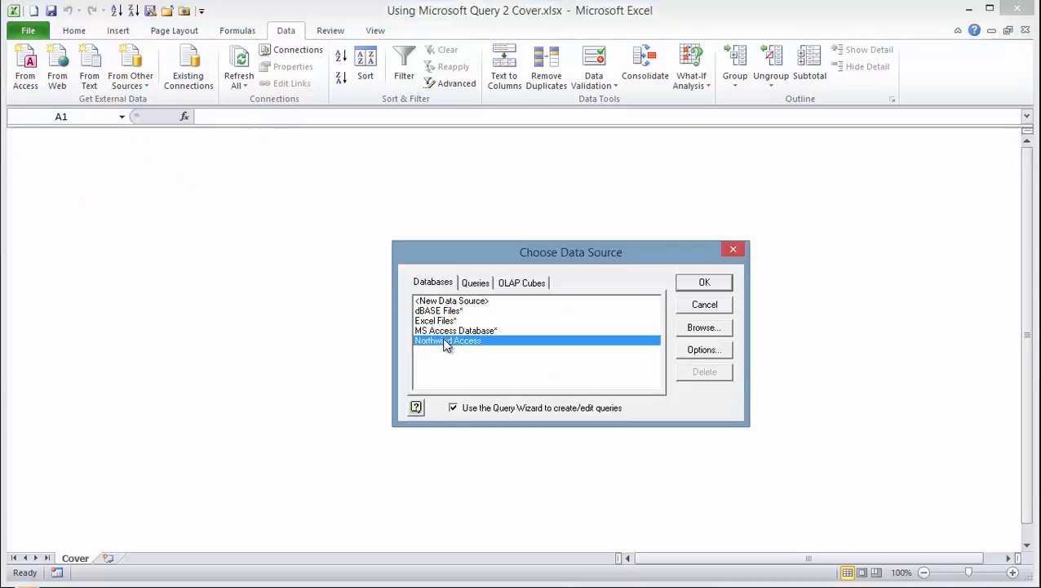
click(454, 408)
click(707, 283)
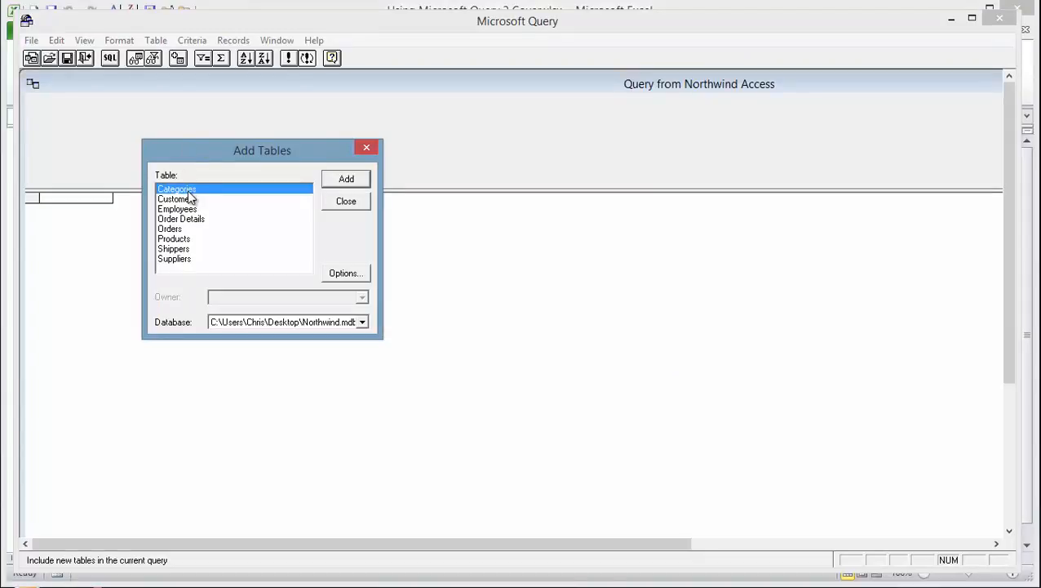
- Add the Categories, Customers, Order Details, Orders and Products tables to the query
click(347, 179)
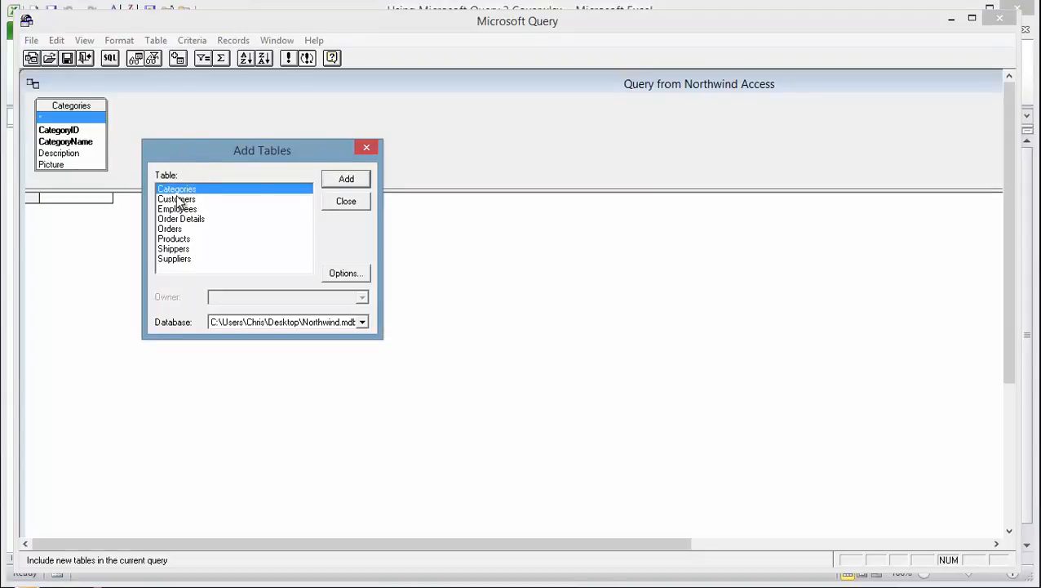
click(180, 200)
click(351, 180)
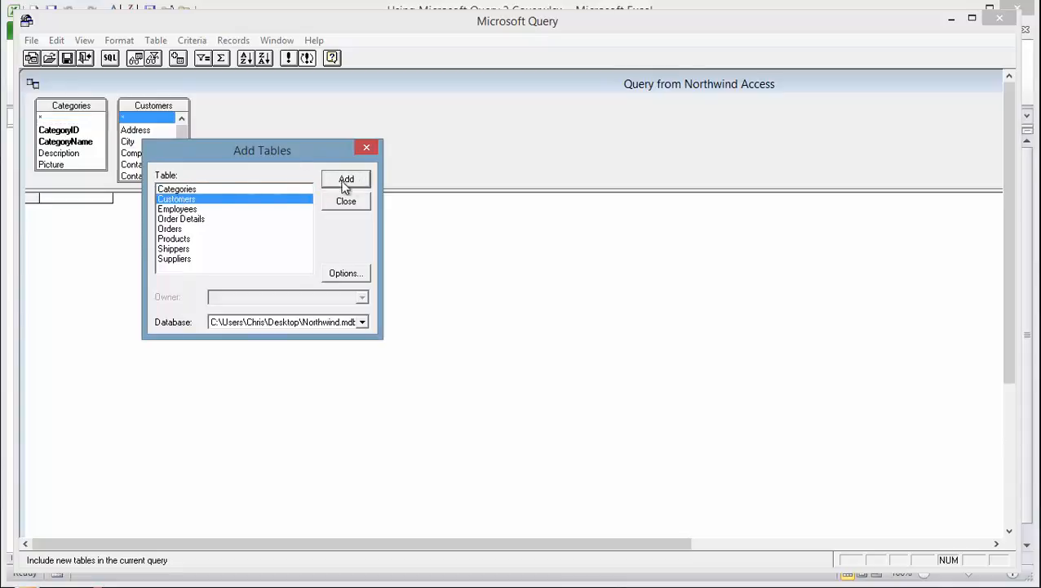
click(188, 210)
click(195, 219)
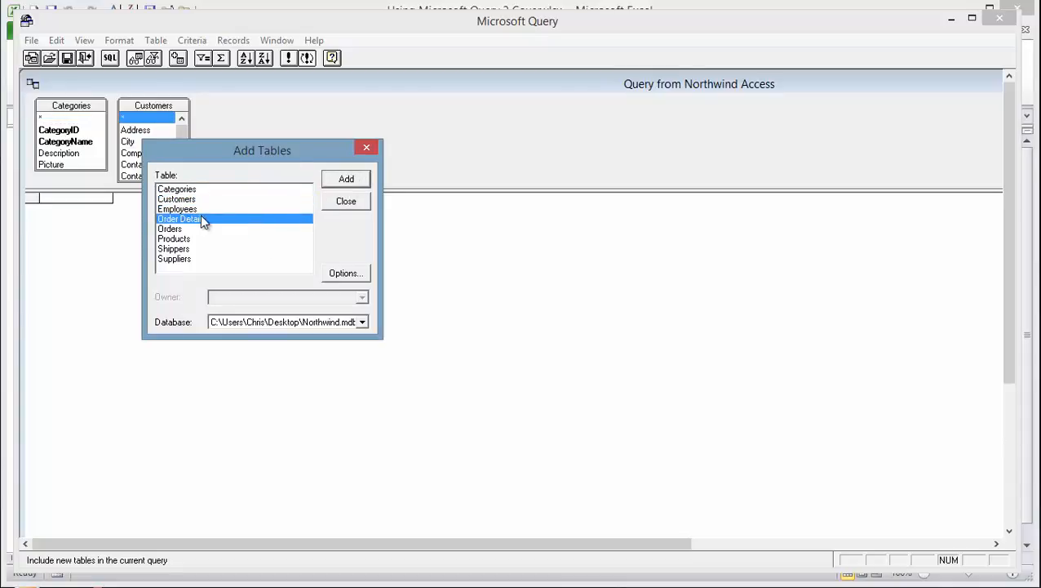
click(347, 179)
click(191, 229)
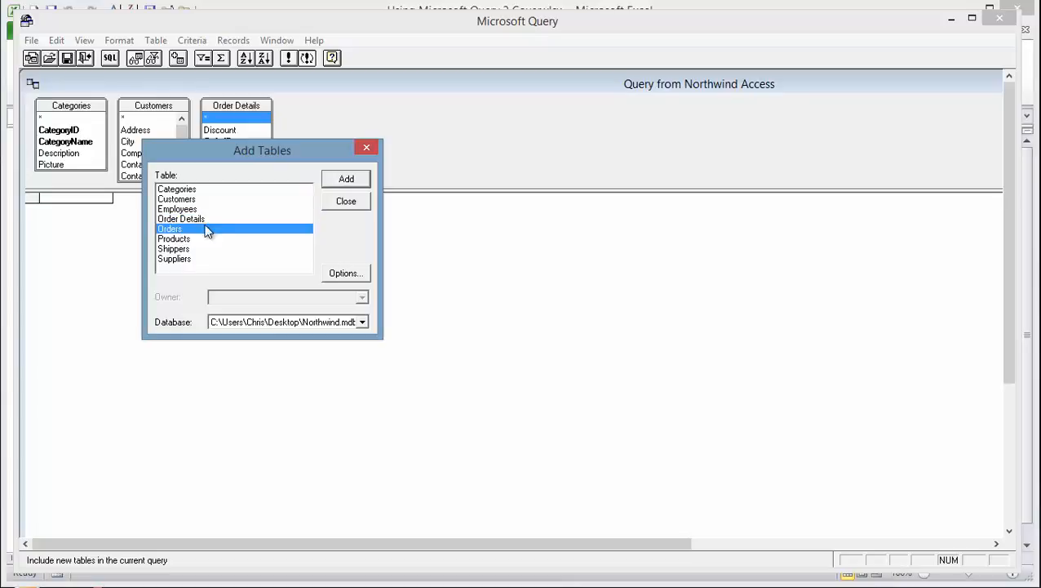
click(346, 180)
click(176, 239)
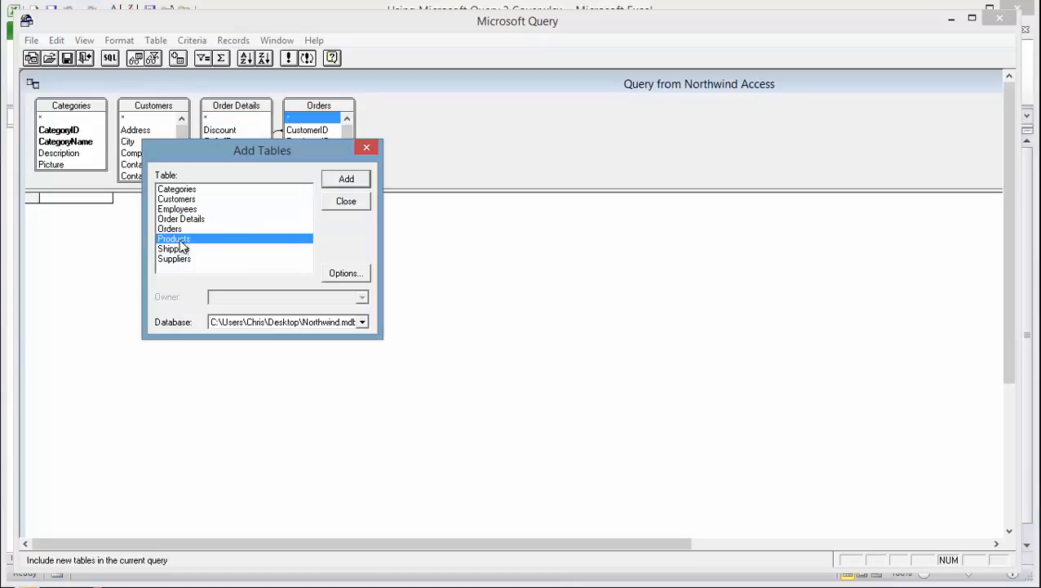
click(347, 179)
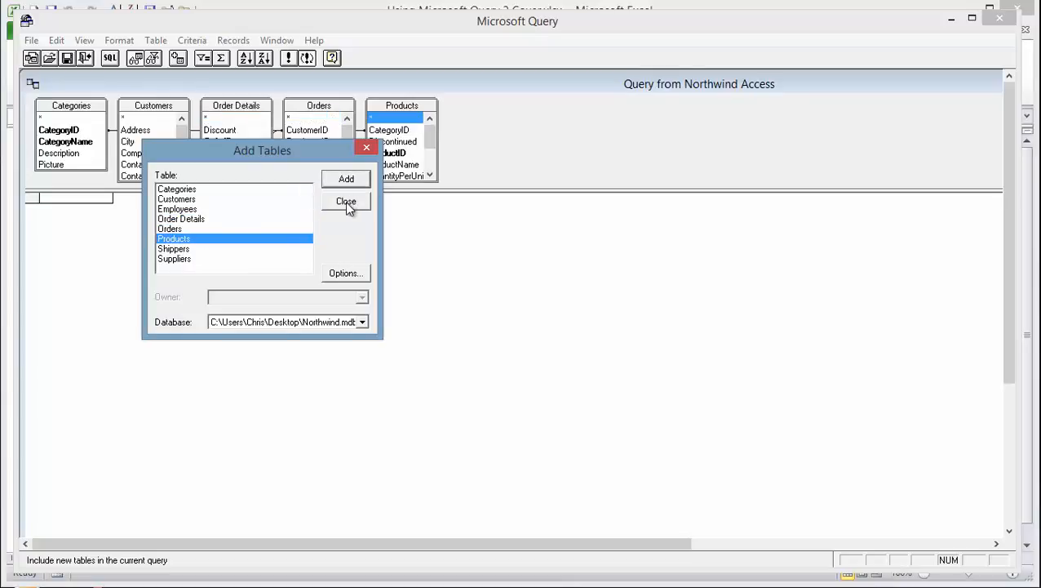
click(347, 202)
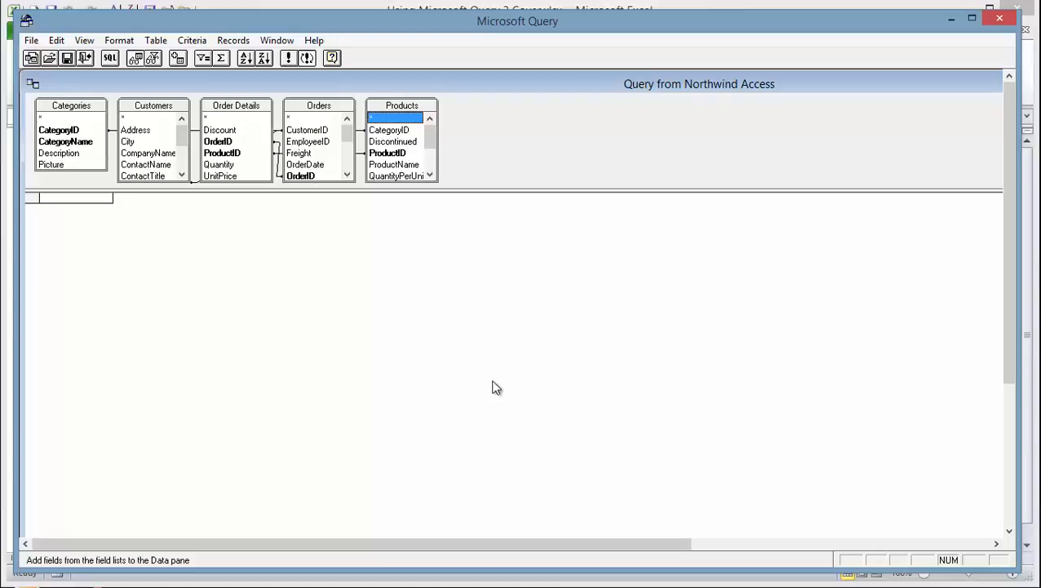
- Add the CategoryName, Quantity, UnitPrice, Discount, OrderDate and ProductName fields to the query results
double_click(79, 143)
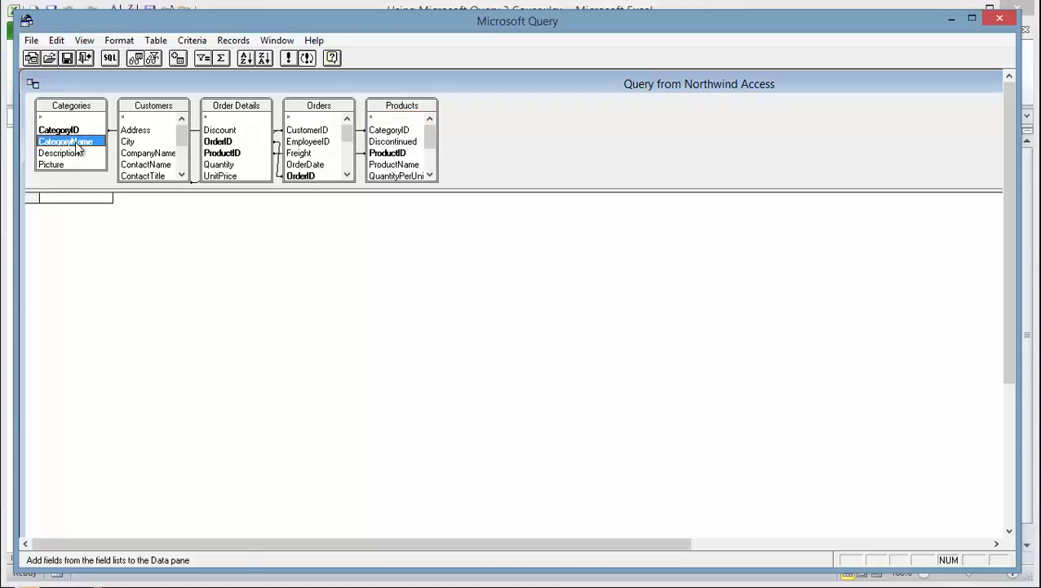
scroll(139, 157, down, 1)
double_click(220, 164)
double_click(224, 175)
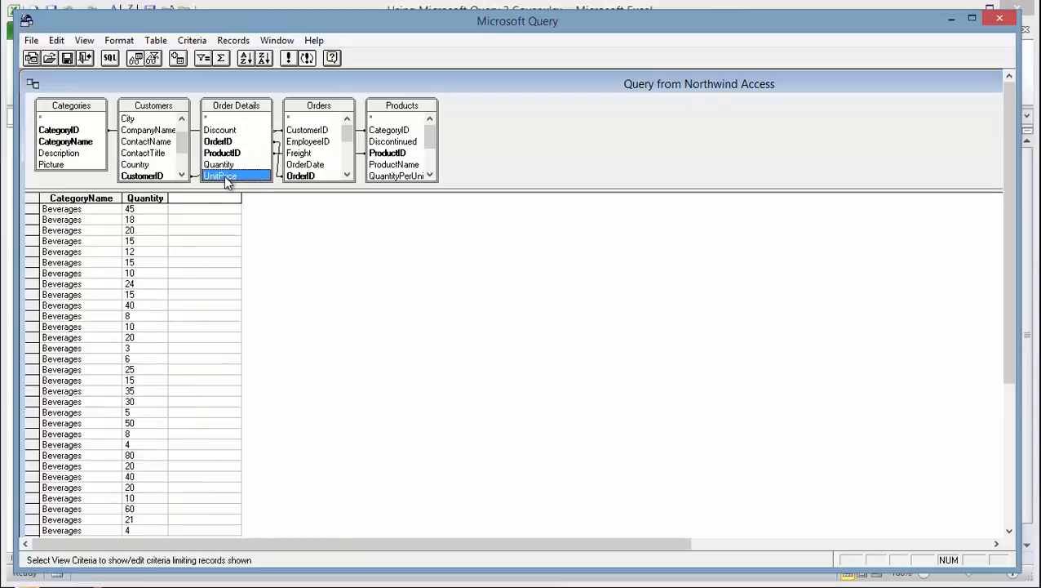
double_click(220, 130)
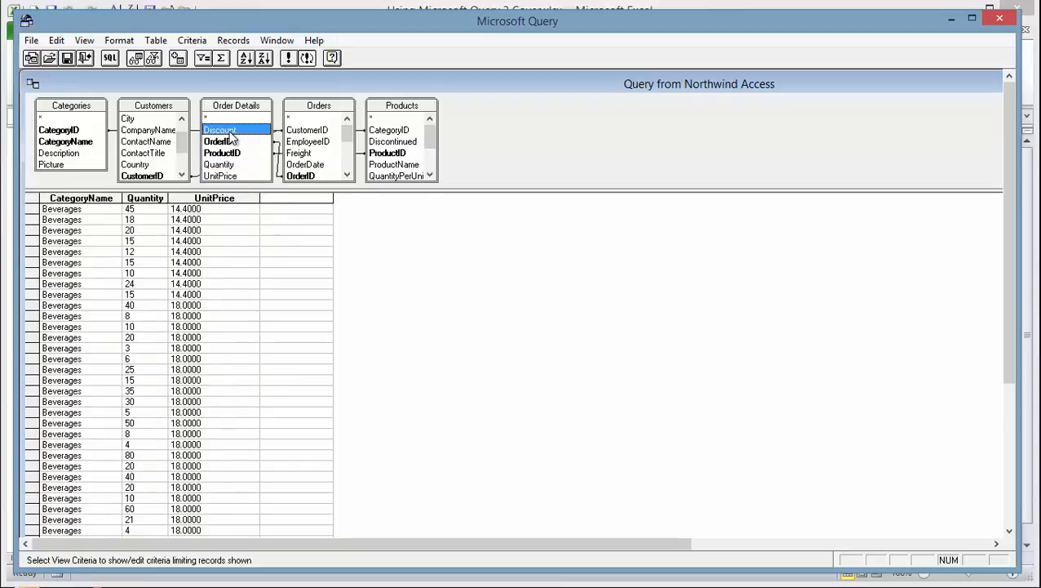
double_click(304, 164)
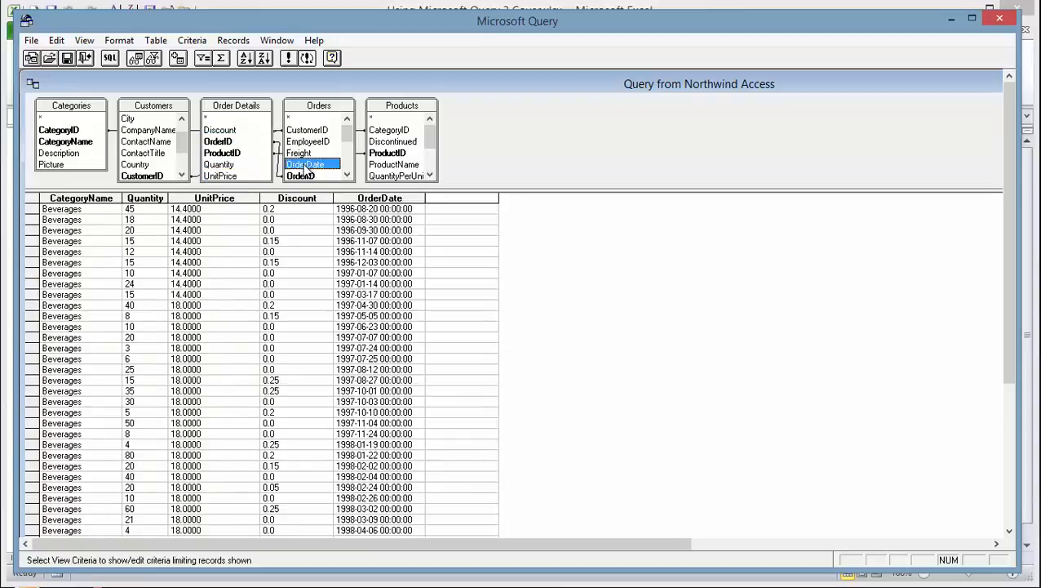
double_click(403, 165)
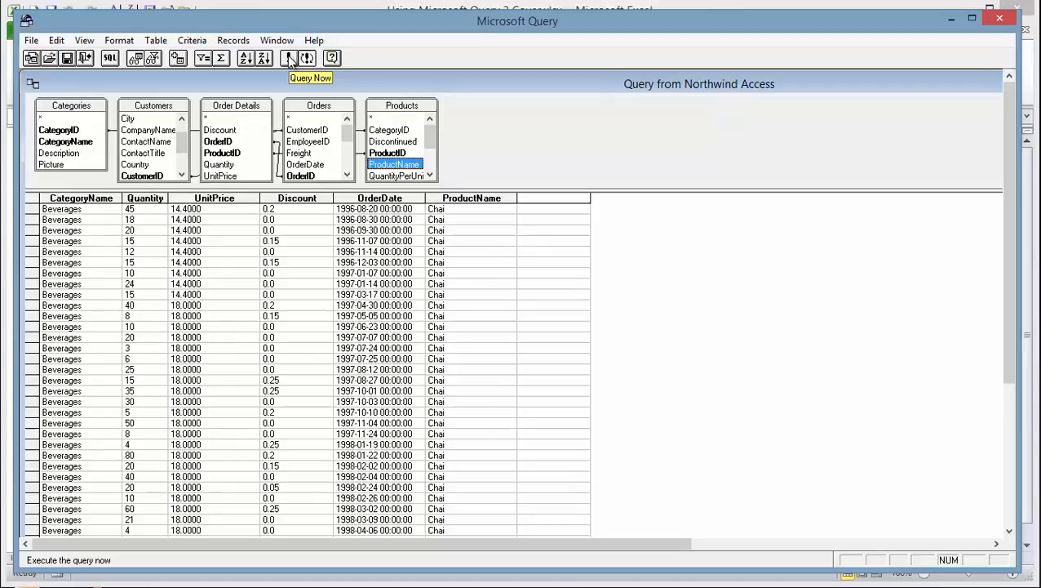
- Show the criteria pane and add a criterion that limits Country to USA
click(85, 40)
click(66, 76)
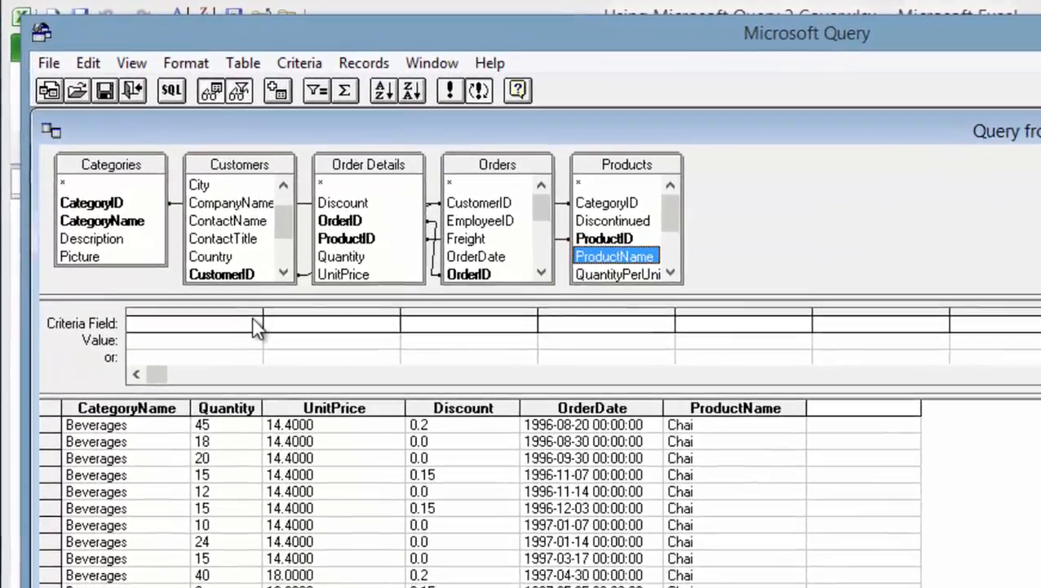
click(162, 208)
click(211, 349)
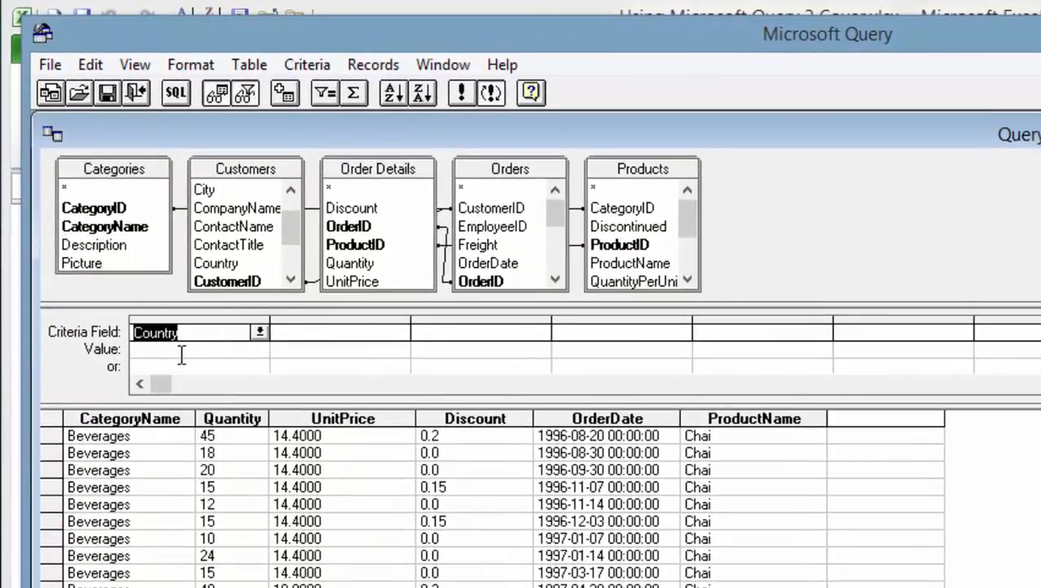
text(U)
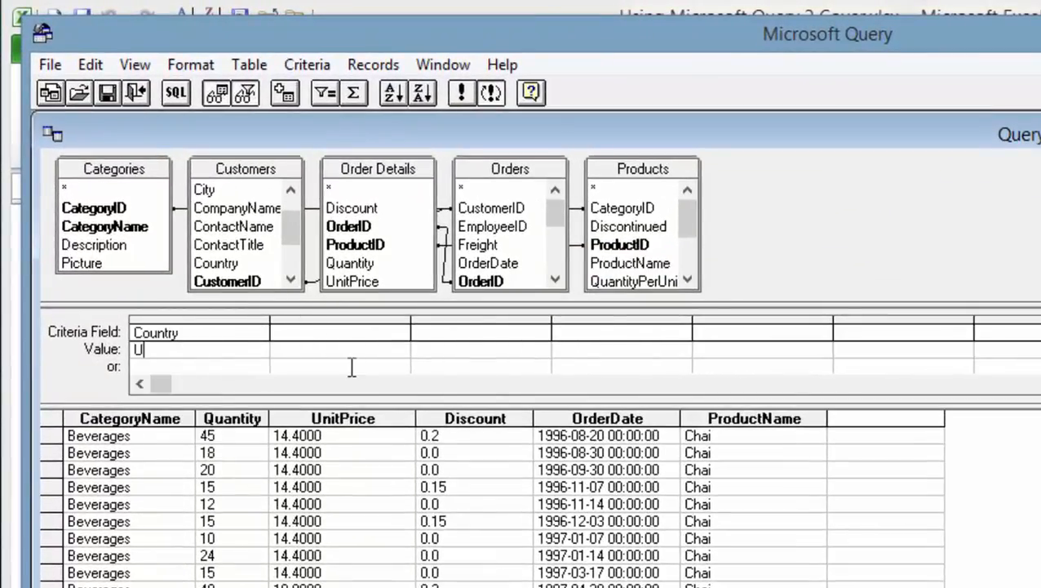
text(SA)
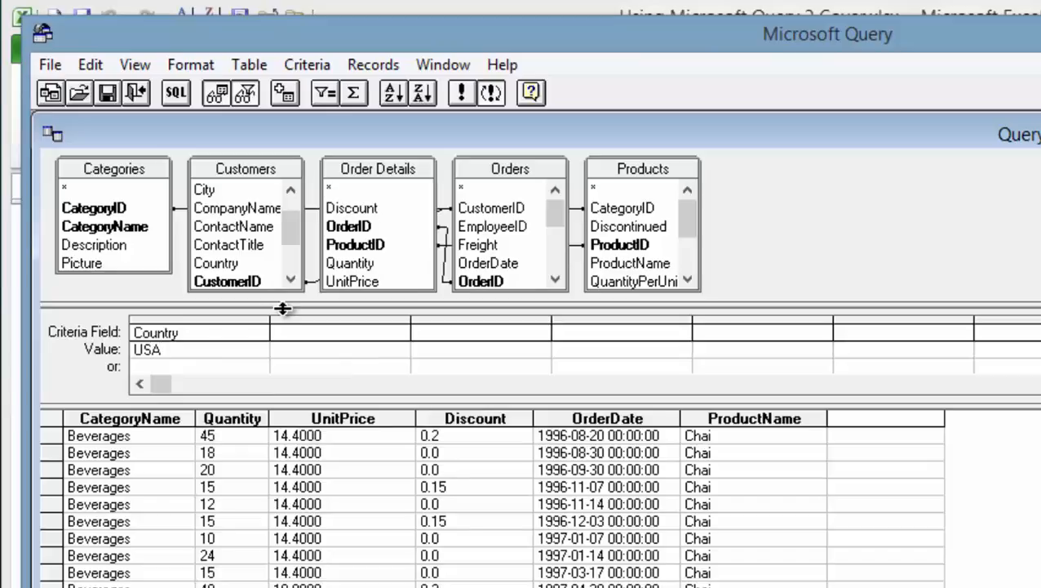
- Add a second criterion that limits OrderDate to between 1/1/1998 and 12/31/1998
click(308, 335)
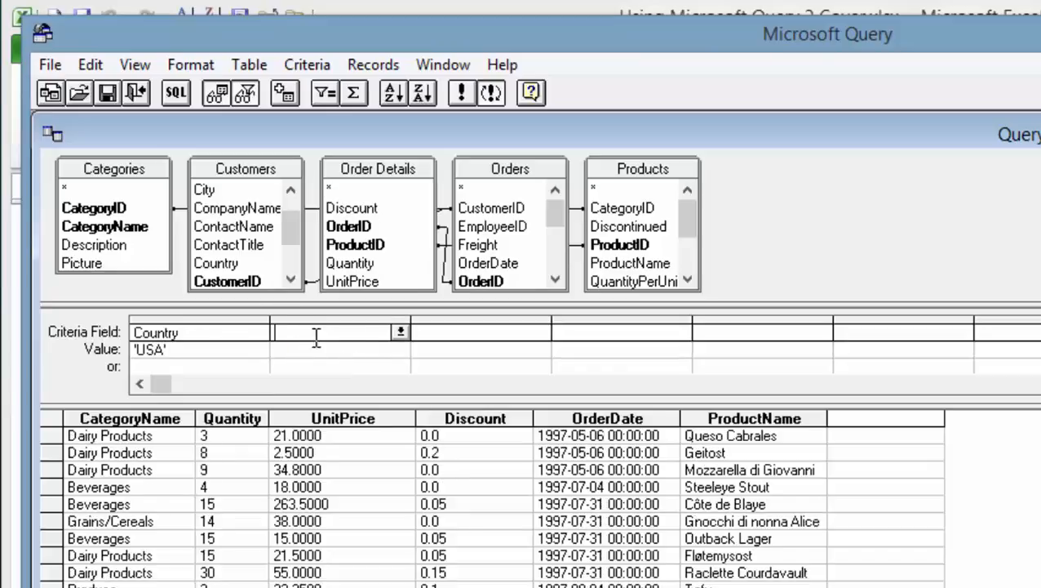
click(400, 333)
scroll(327, 408, down, 5)
click(318, 432)
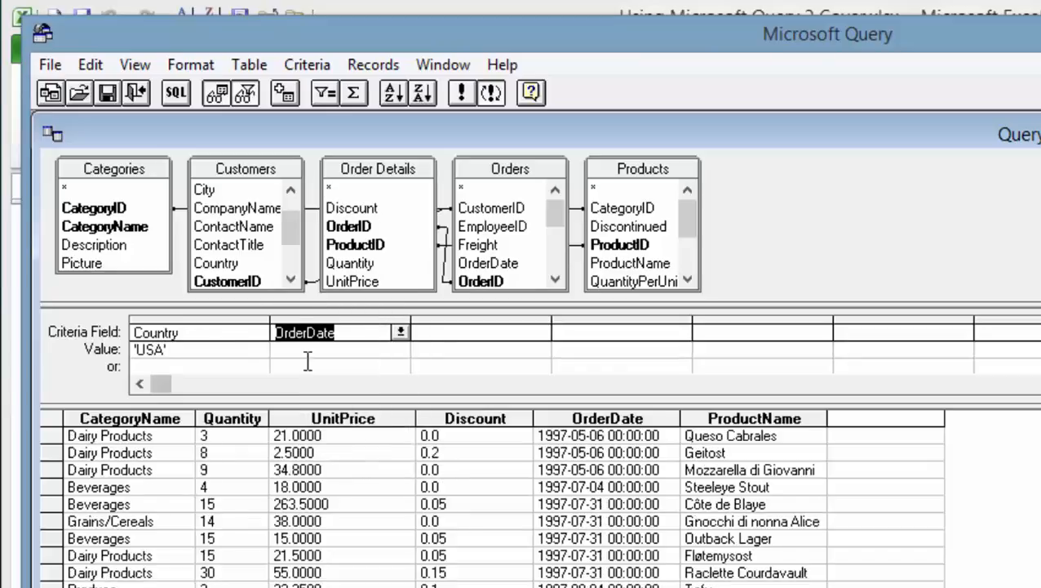
click(295, 351)
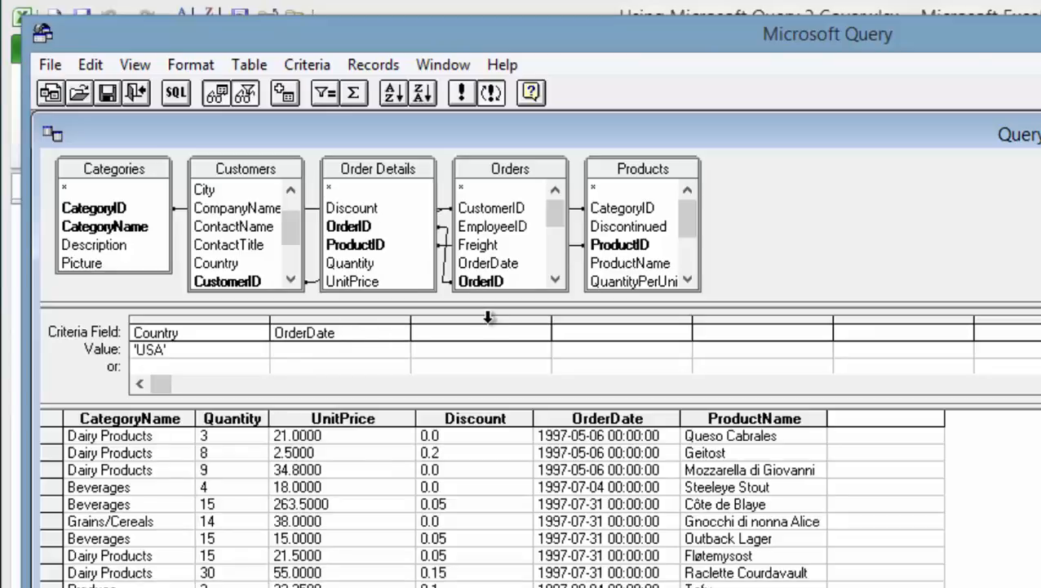
text(Between 1/1/)
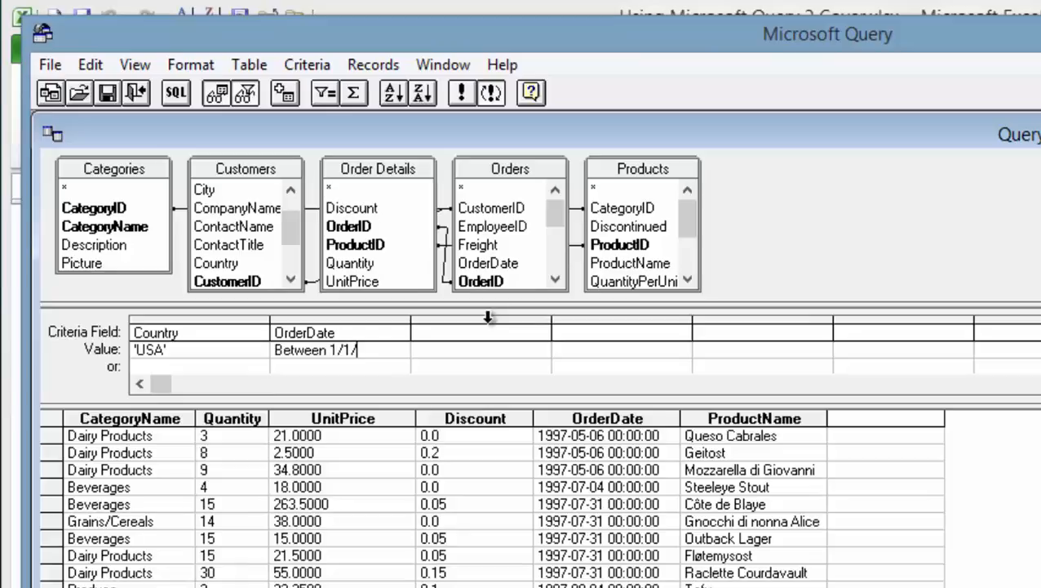
text(1998 and)
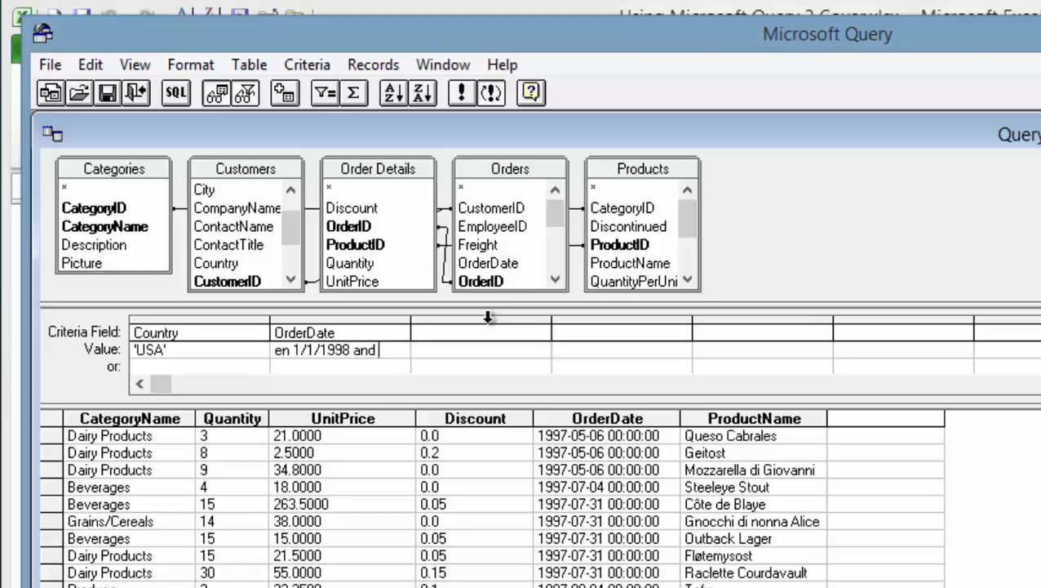
text( 12/31/)
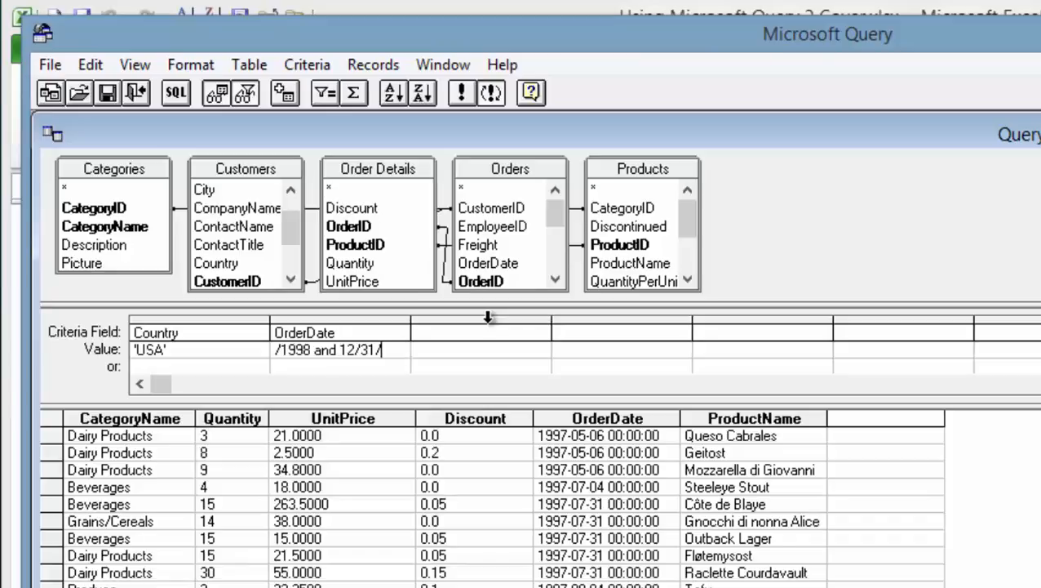
text(1998)
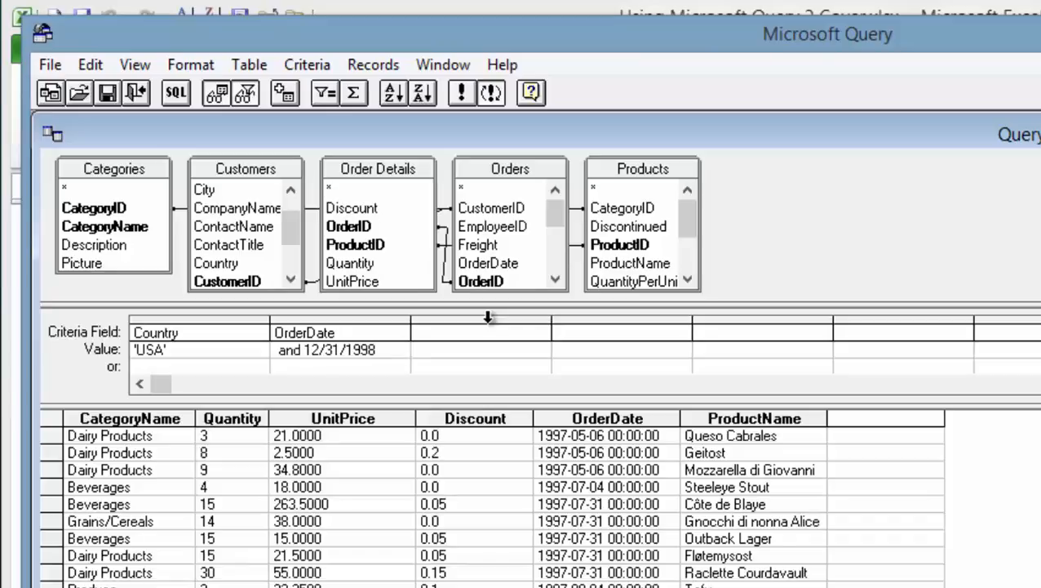
key(Return)
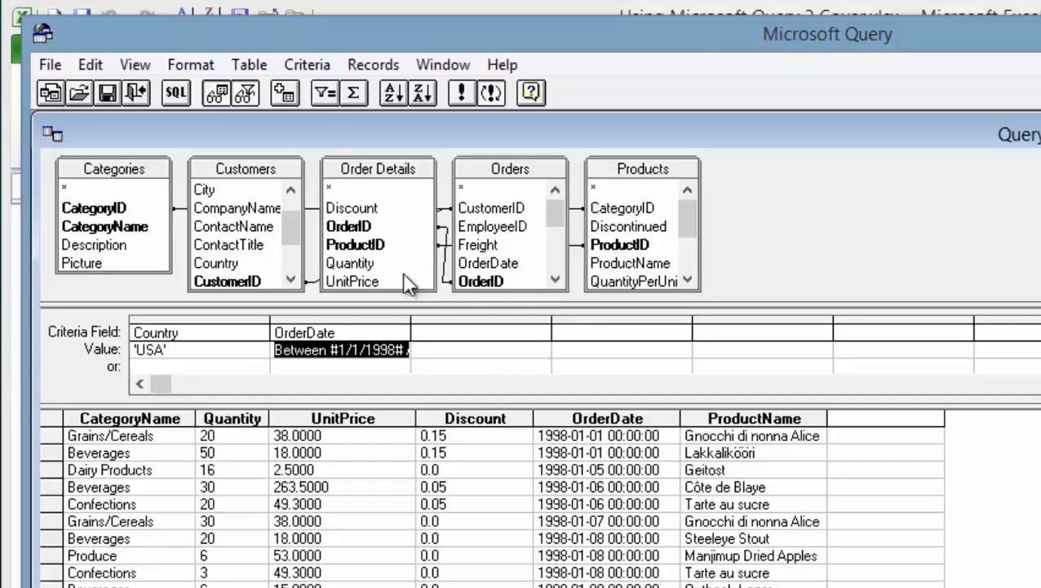
- Include the database's saved queries in the list of tables available to add, select Current Product List, and close the list without adding anything
click(245, 65)
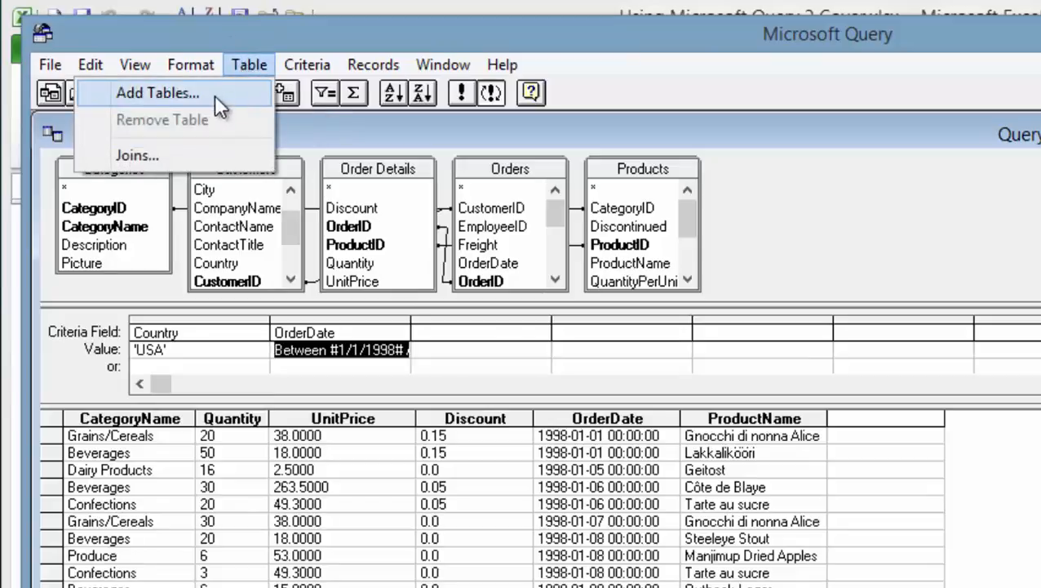
click(208, 95)
click(909, 449)
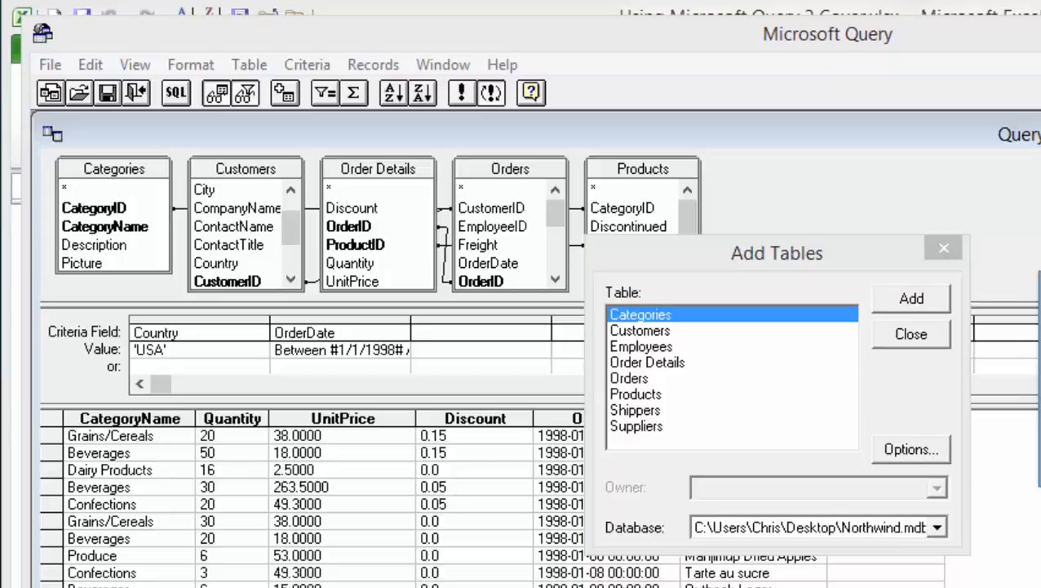
key(Return)
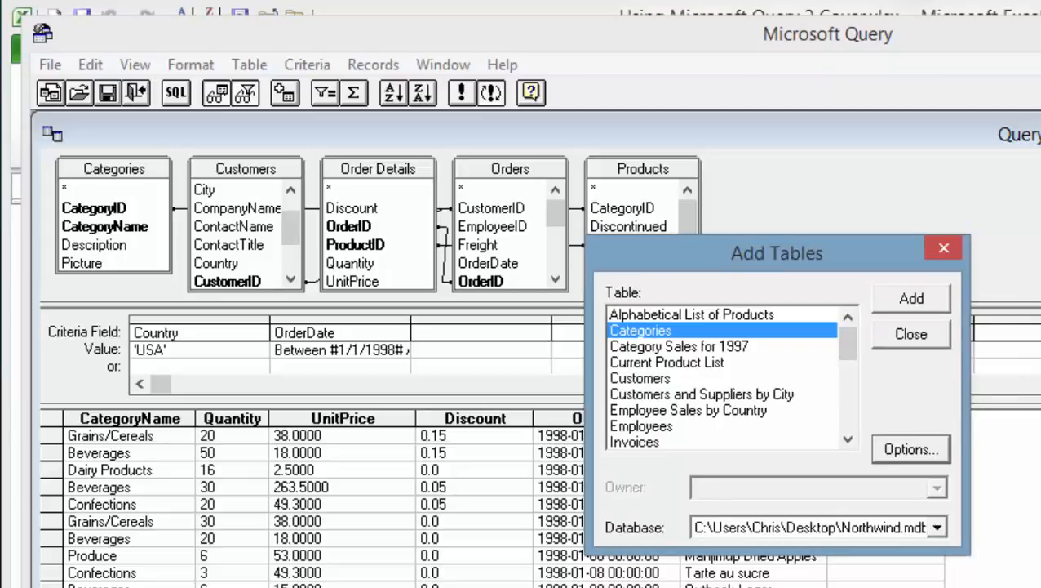
click(690, 361)
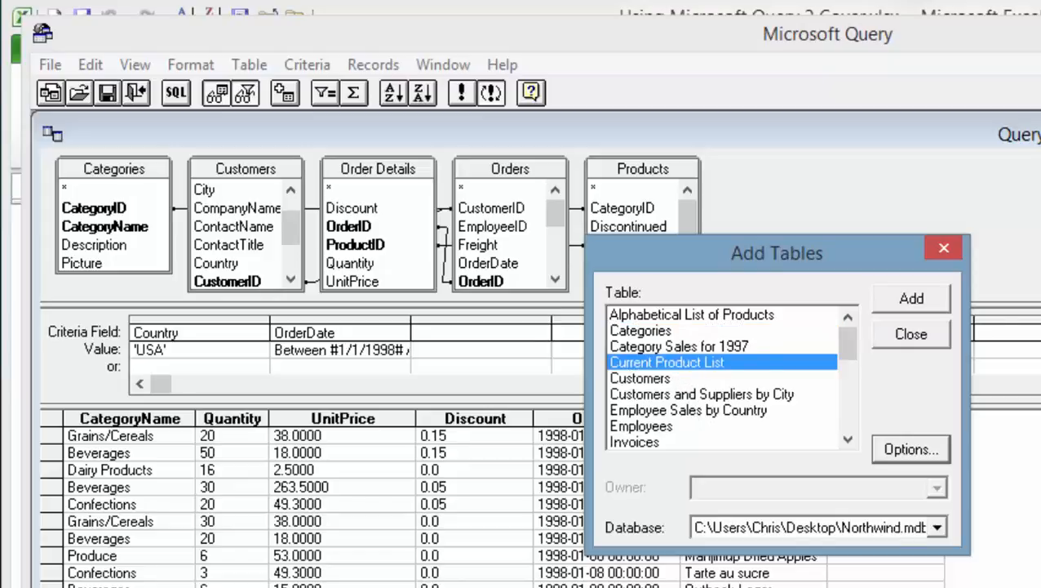
click(943, 242)
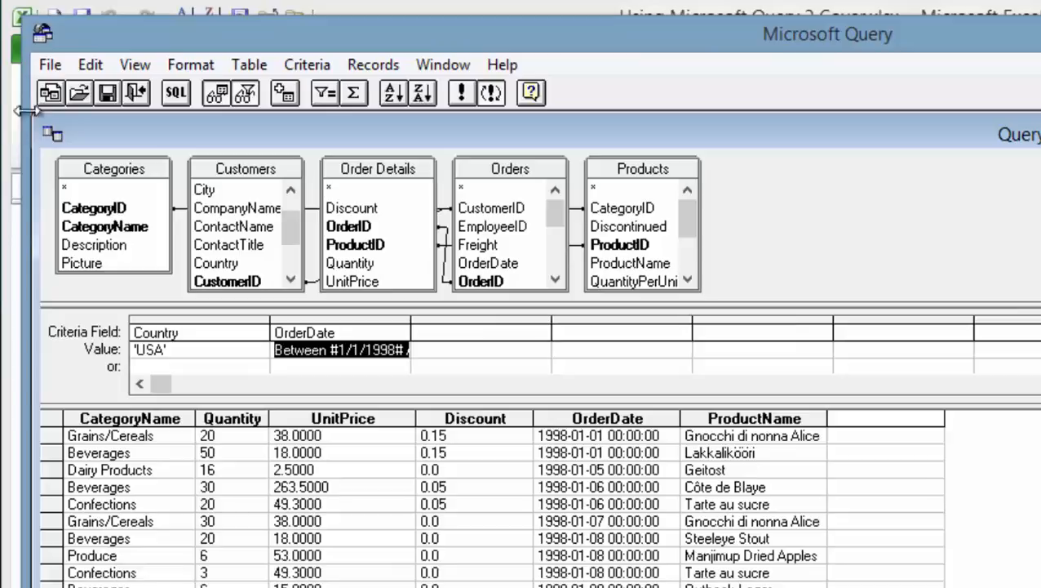
- Return the query data to Excel as a PivotTable Report on a new worksheet
click(52, 69)
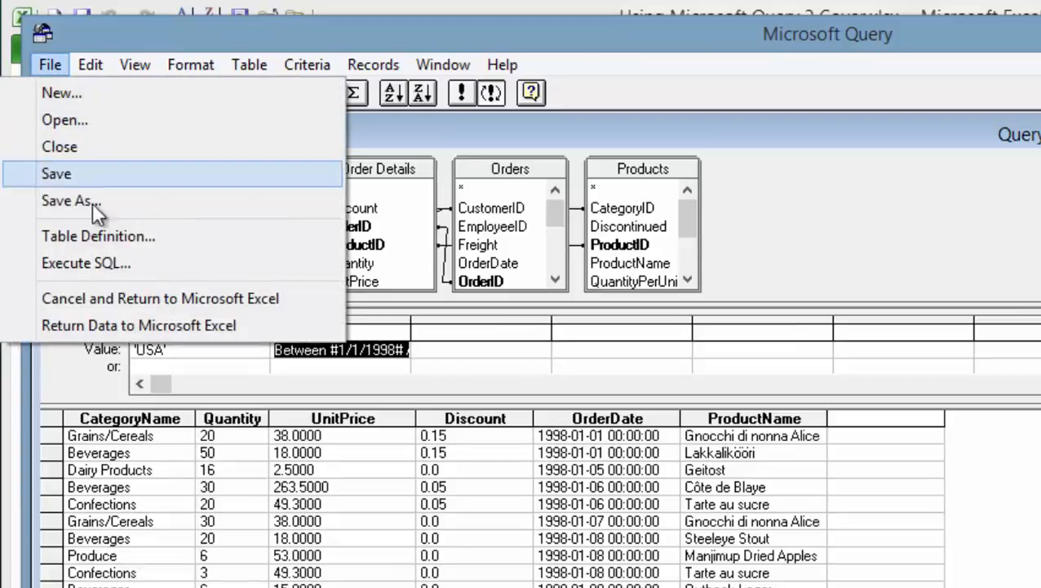
click(118, 325)
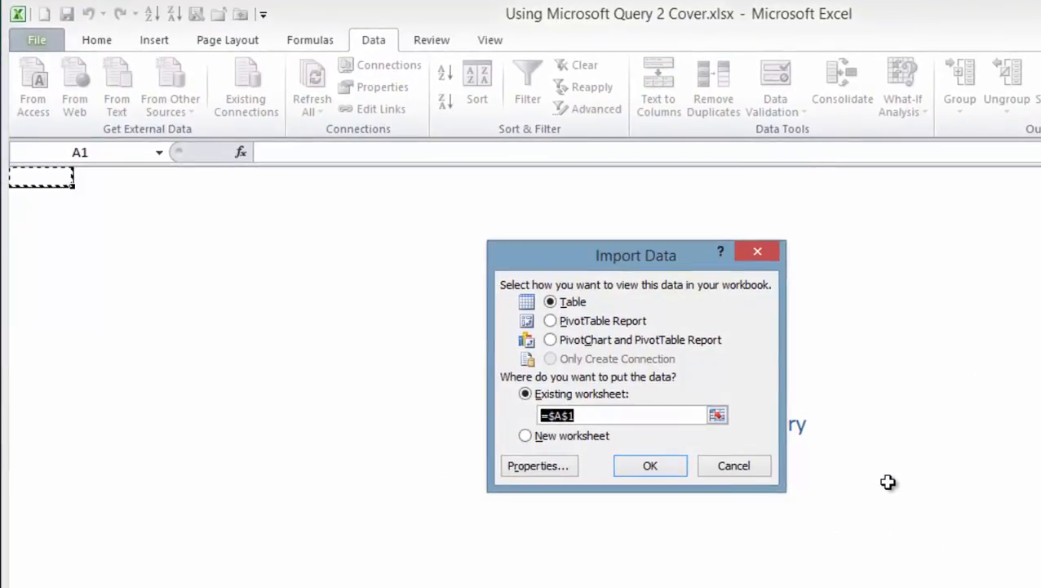
click(553, 324)
click(526, 435)
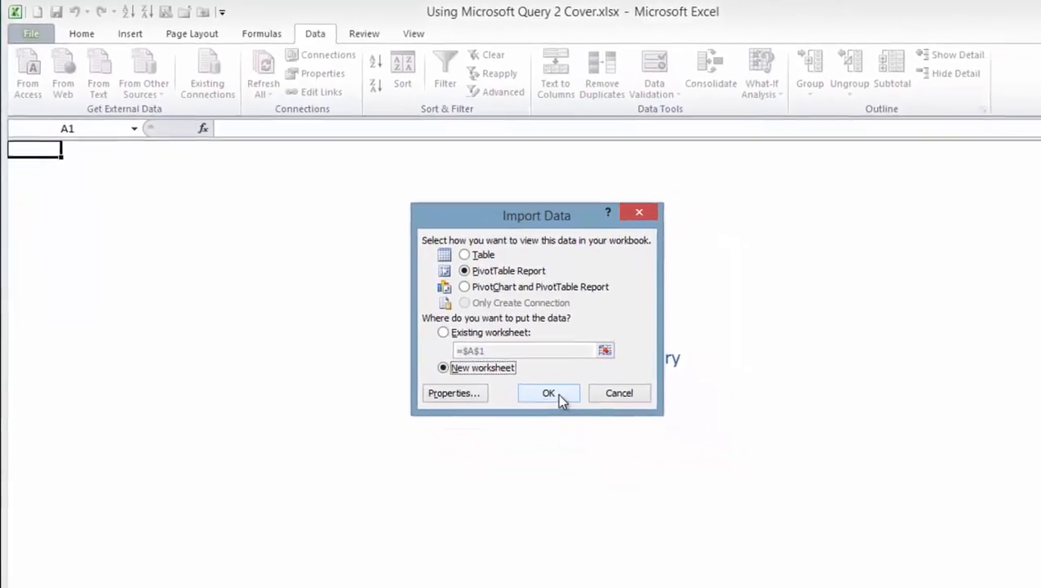
click(560, 398)
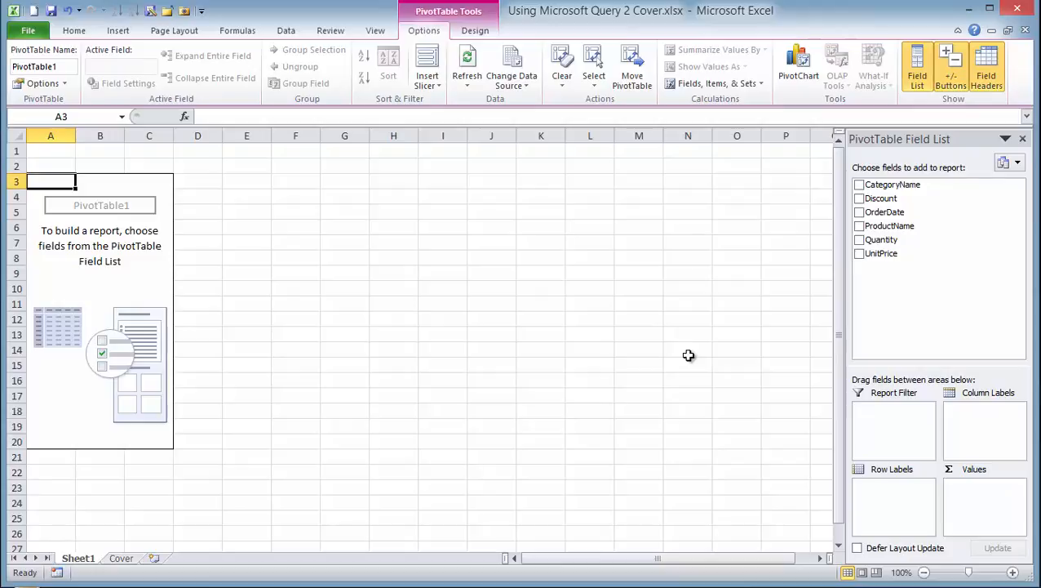
- Open the definition of the workbook connection Query from Northwind Access and edit its query in Microsoft Query
click(286, 31)
click(299, 53)
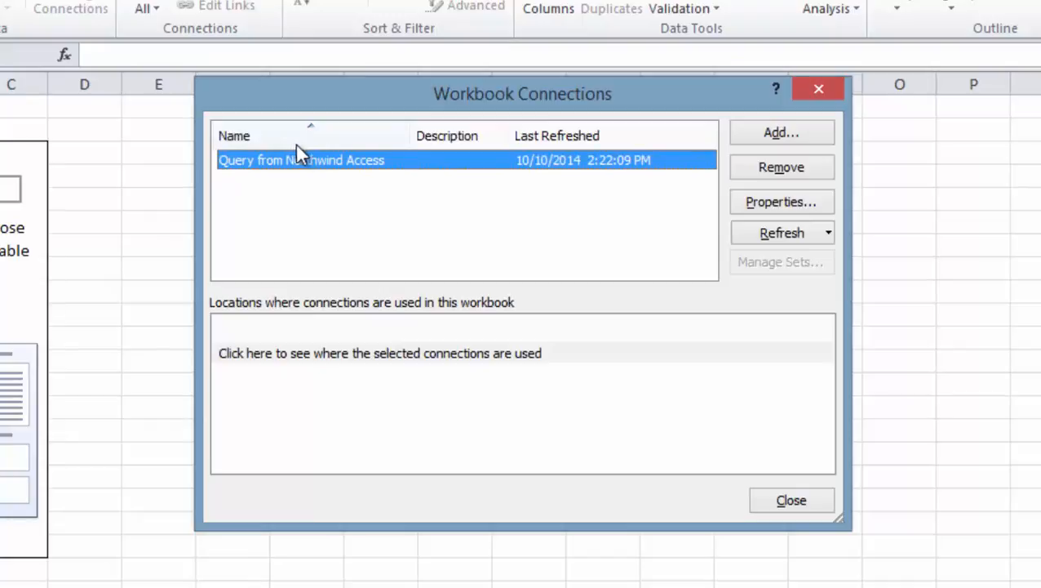
click(750, 204)
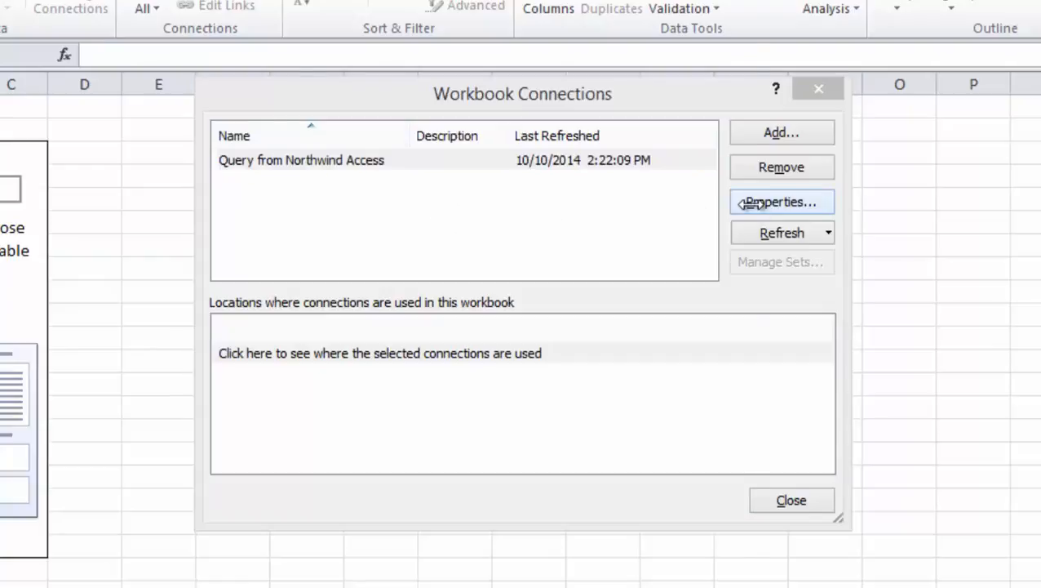
click(396, 145)
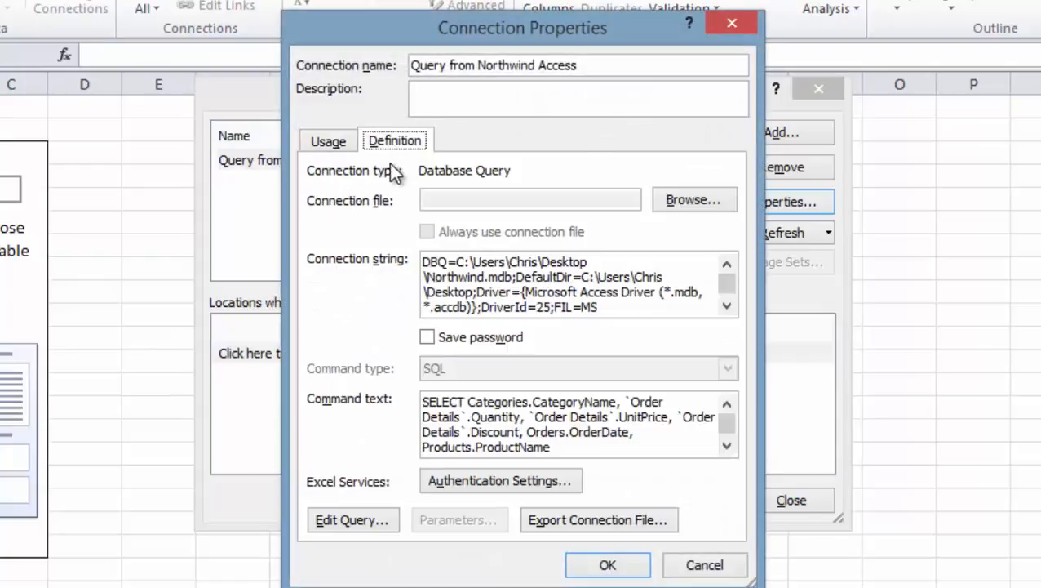
click(360, 484)
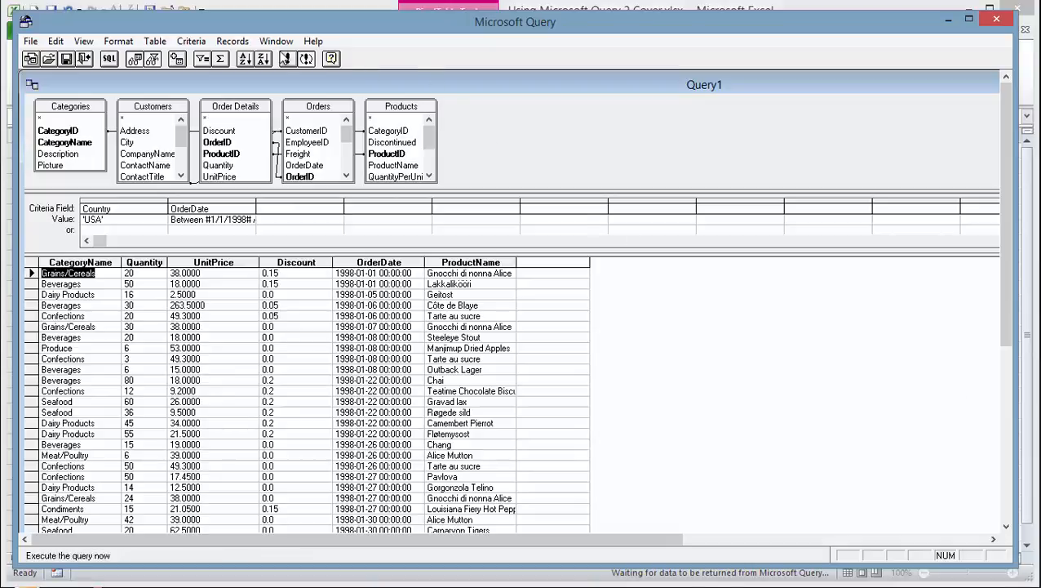
- Begin adding a query column with the heading Revenue and the total set to Sum
click(231, 40)
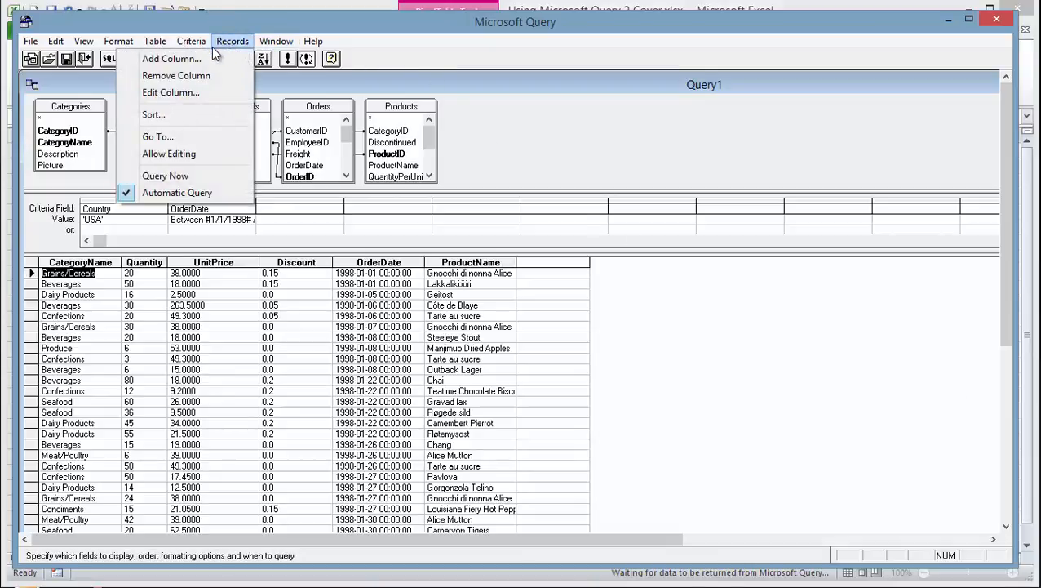
click(207, 64)
click(550, 199)
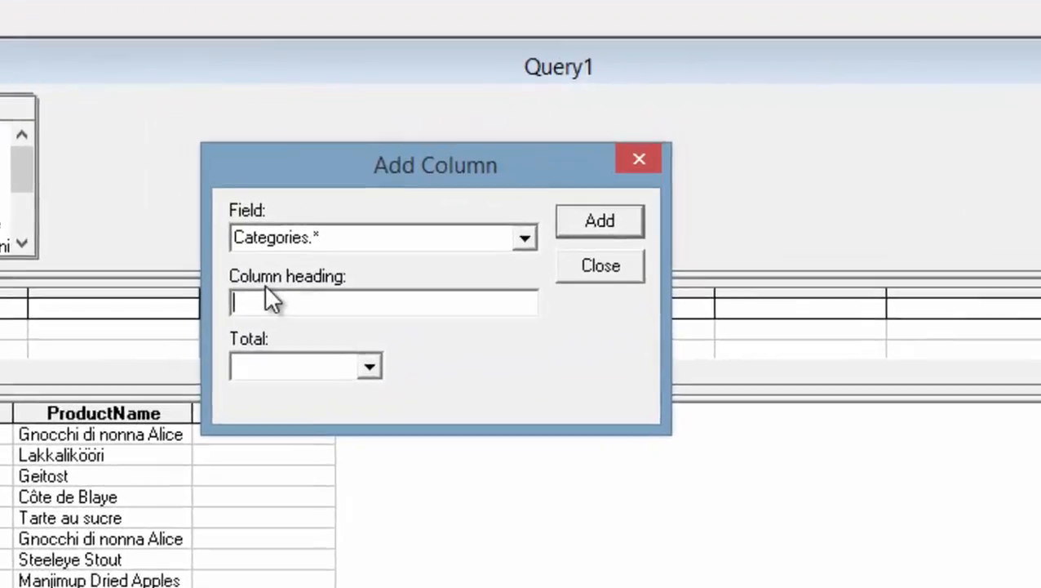
text(Revenue)
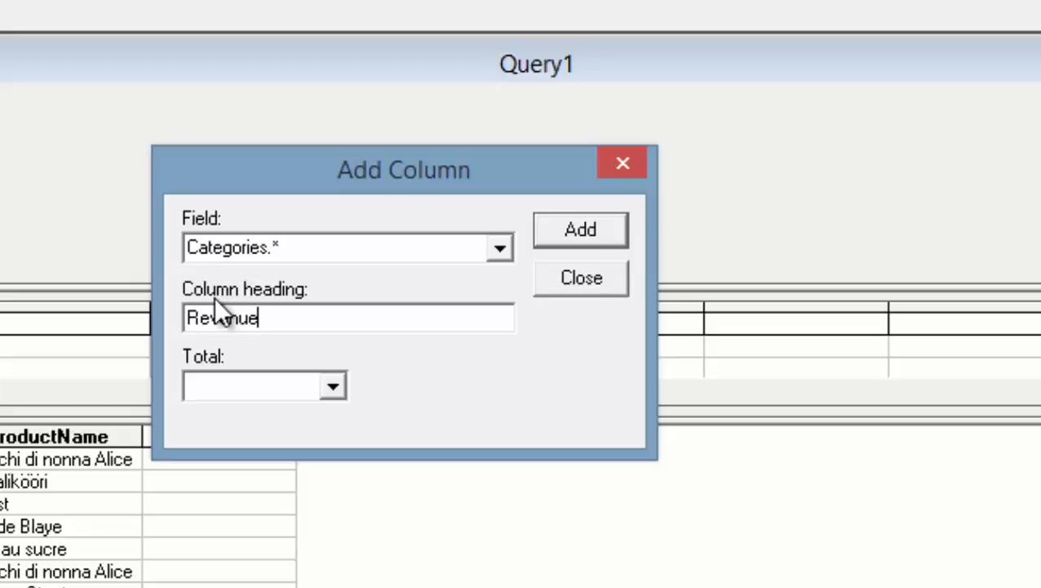
click(335, 387)
click(222, 433)
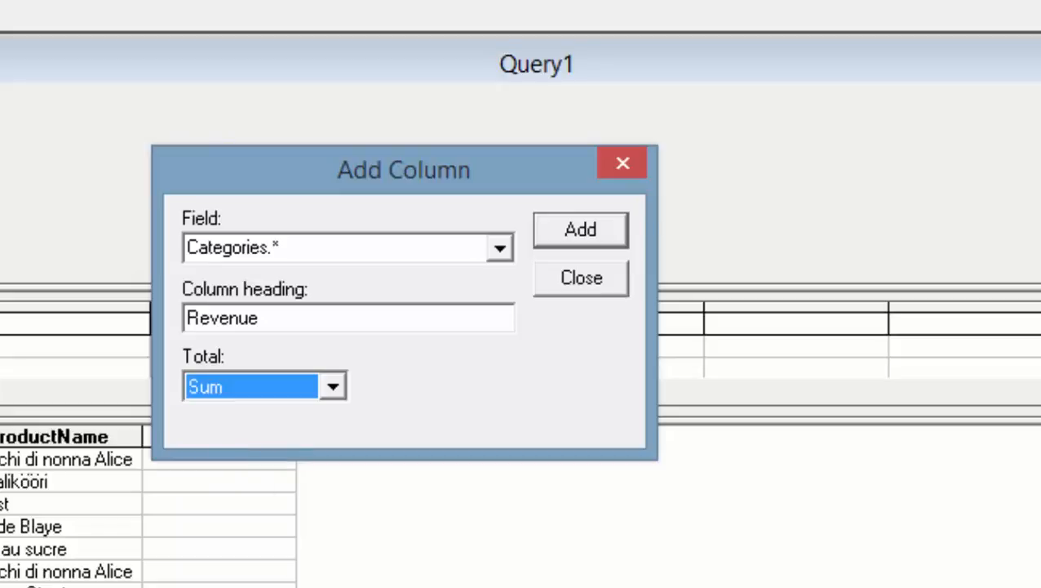
- Copy [Order Details].UnitPrice*[Order Details].Quantity*(1-[Order Details].Discount) from Notepad into the Revenue column's field and add the column to the query
key(alt+Tab)
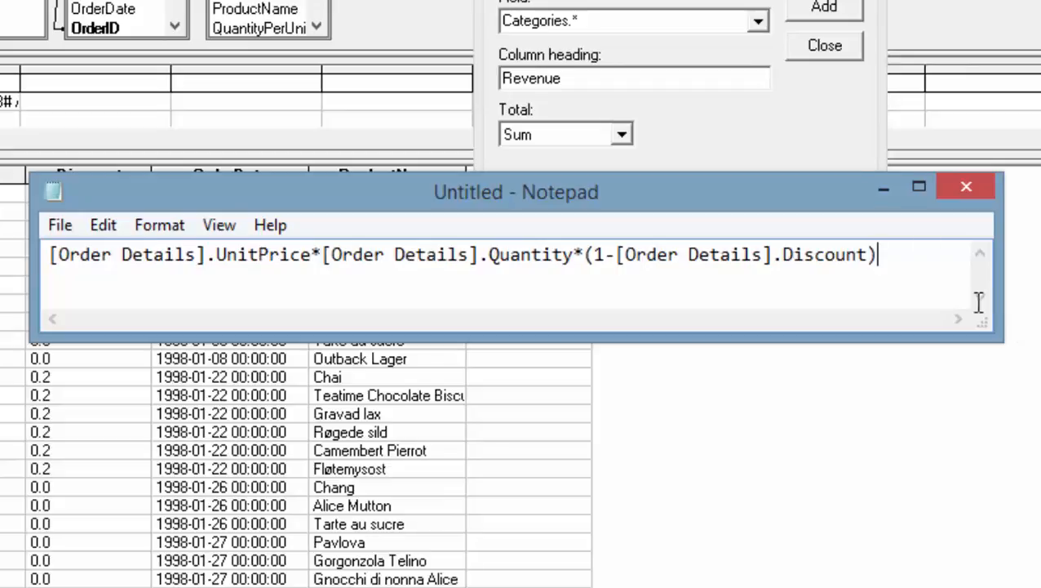
drag(877, 254, 63, 12)
key(ctrl+c)
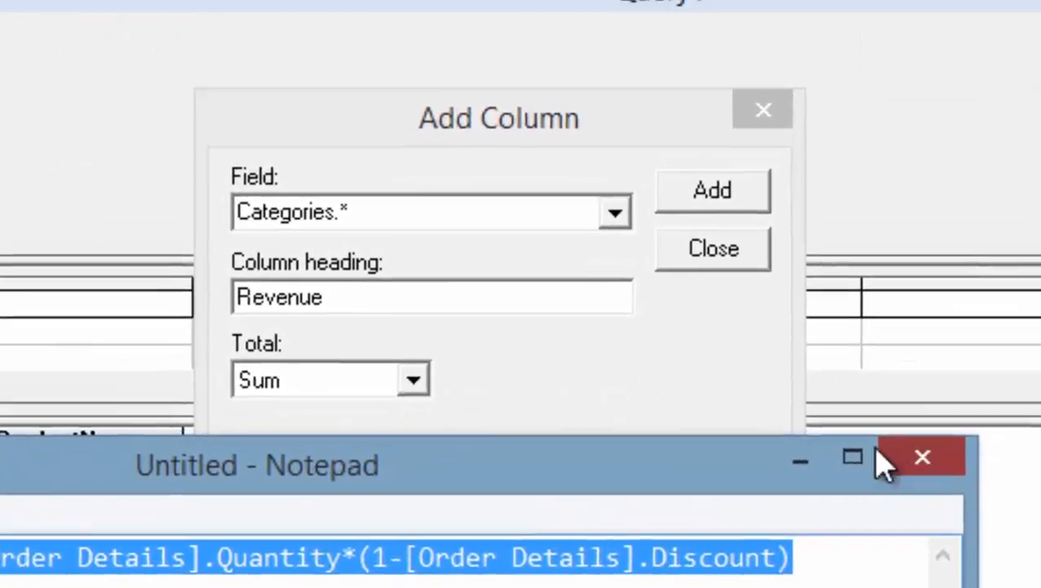
click(881, 459)
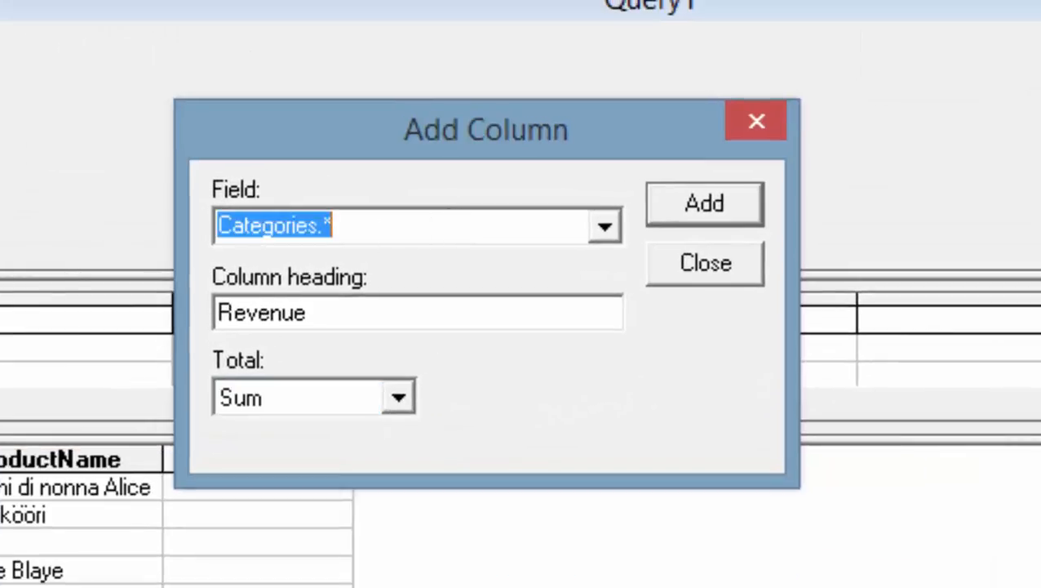
key(ctrl+v)
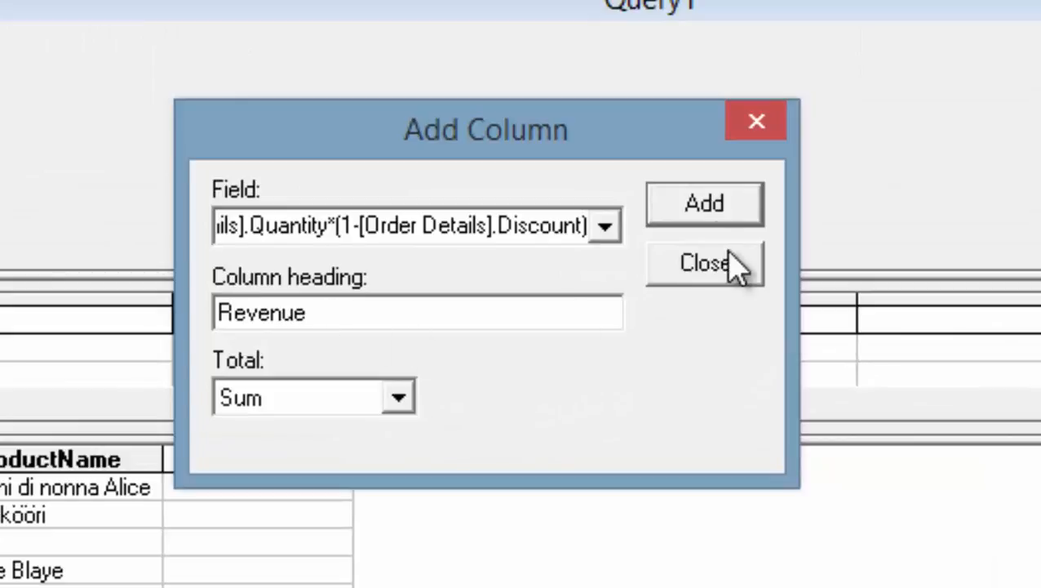
click(715, 209)
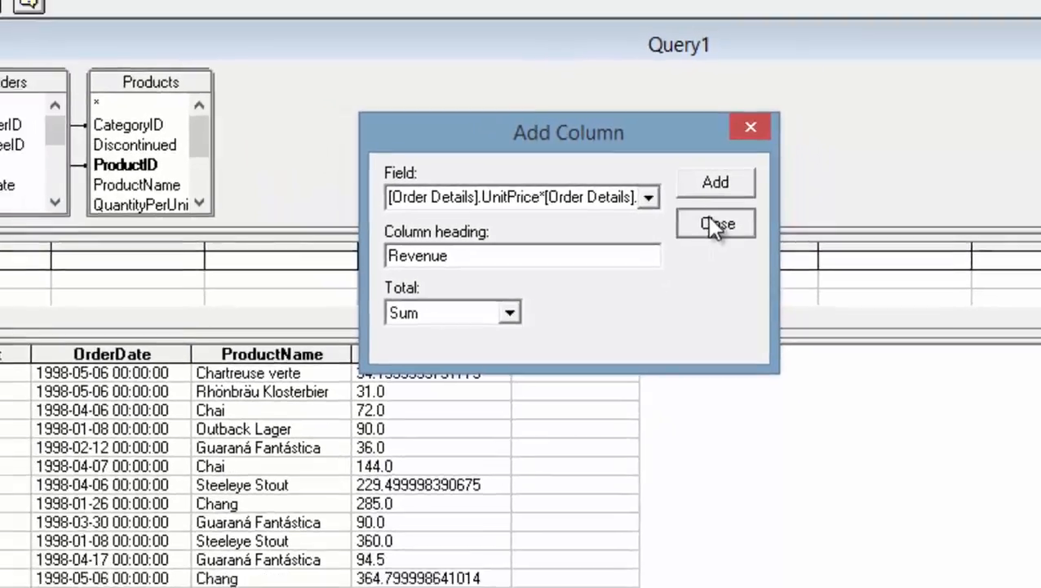
click(703, 264)
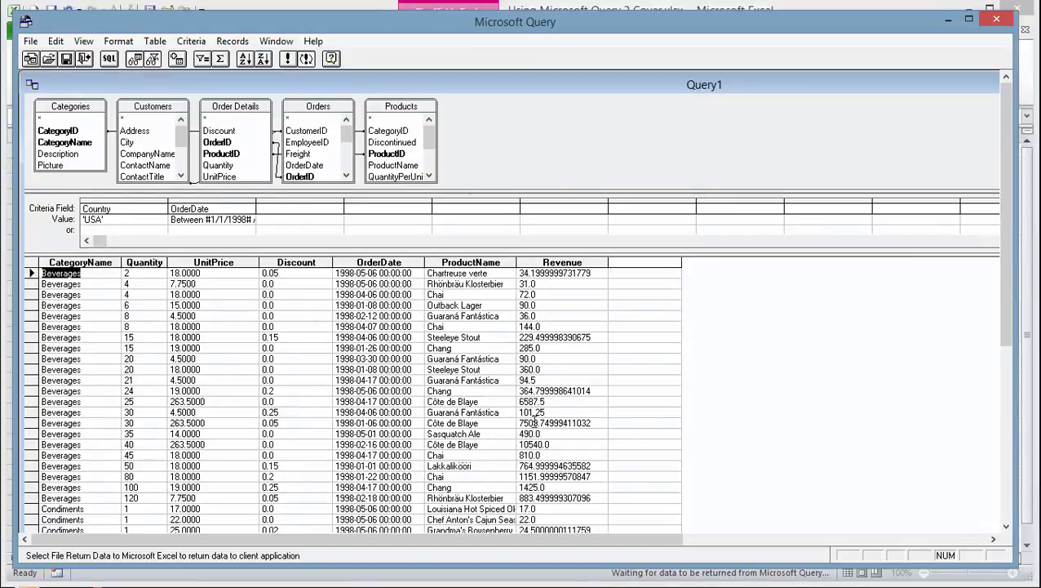
- Return the edited query to Excel, accept the connection properties and close the workbook connections
click(30, 41)
click(86, 204)
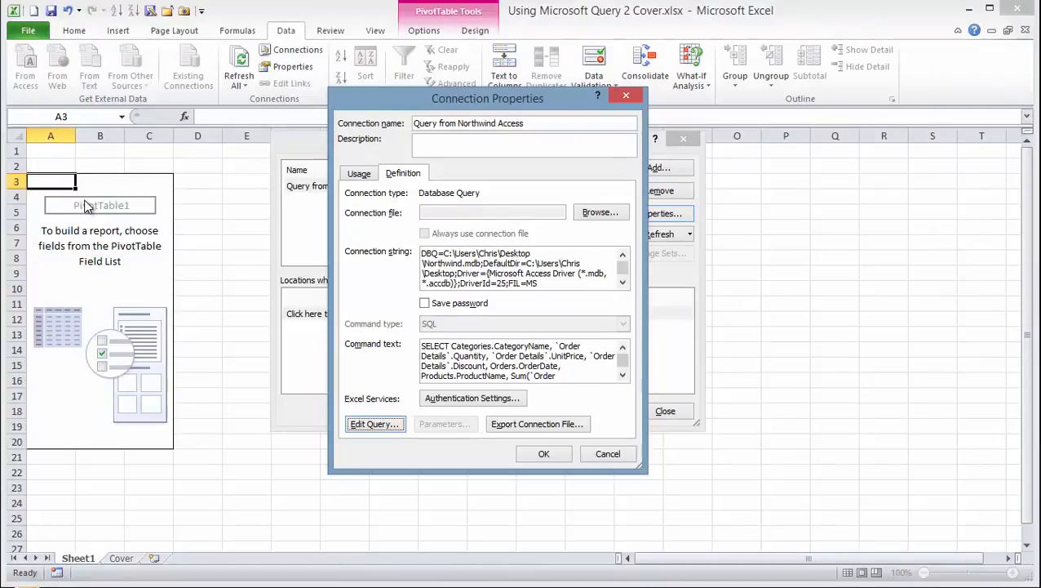
click(542, 455)
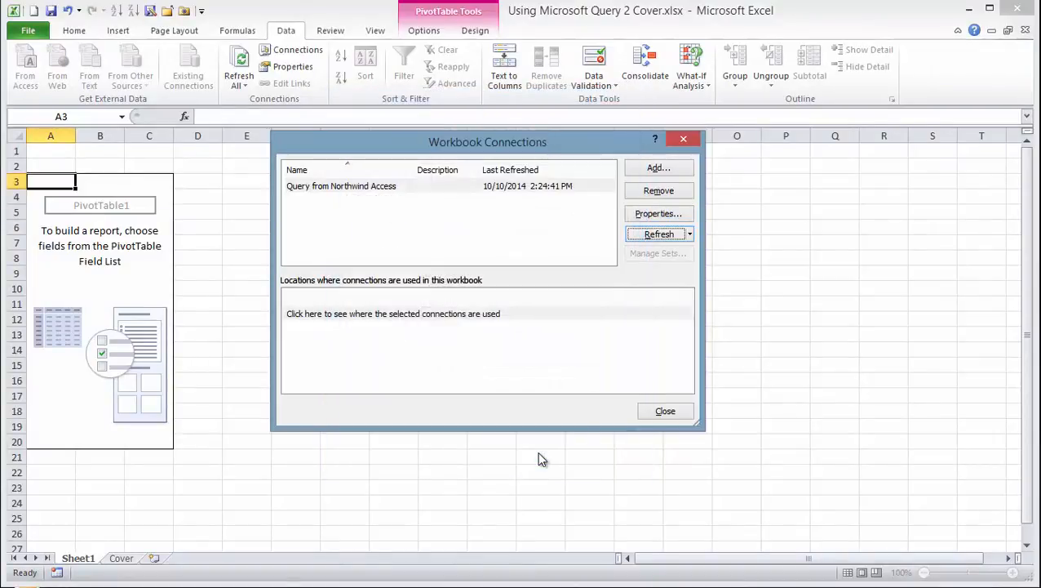
click(666, 411)
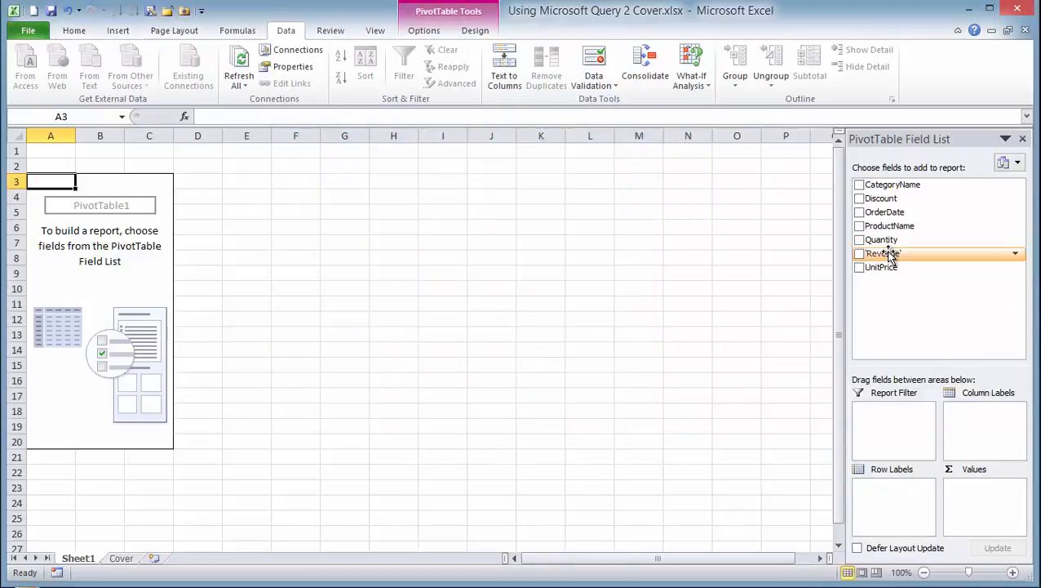
- Build the PivotTable with 'Revenue' as the summed value and CategoryName followed by ProductName as row labels
drag(890, 257, 976, 519)
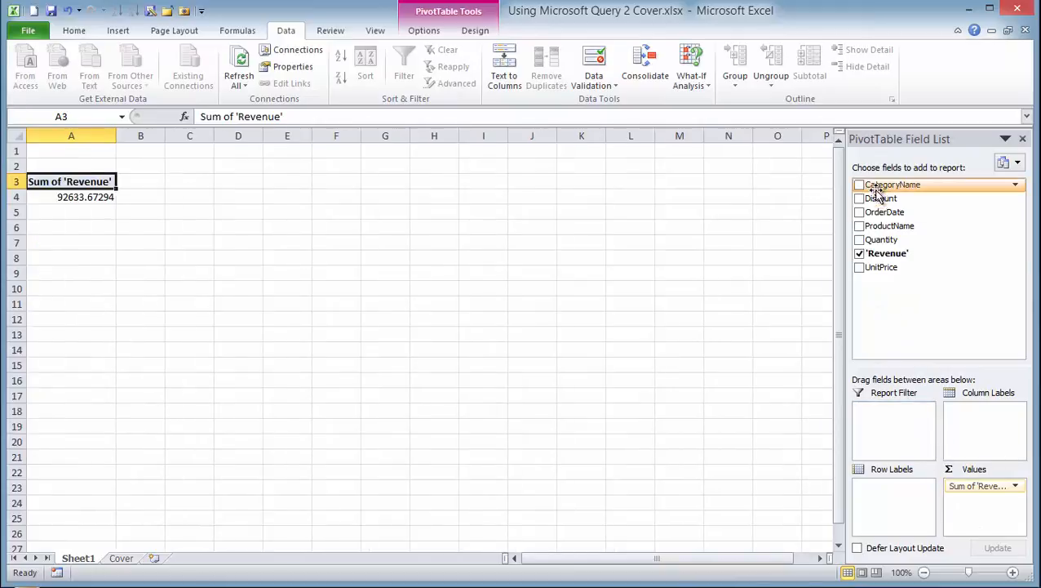
drag(892, 192, 889, 489)
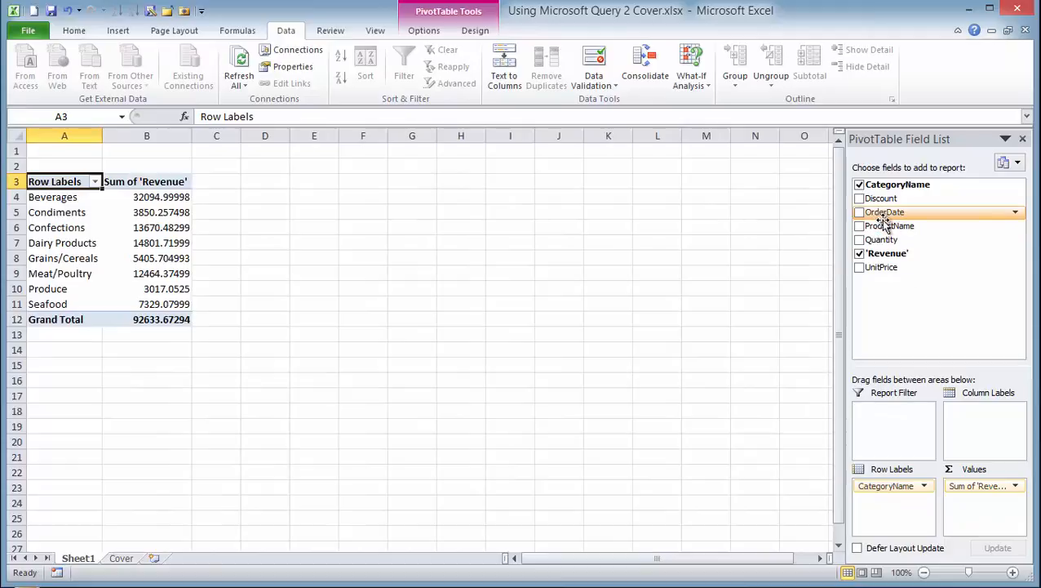
drag(882, 225, 885, 502)
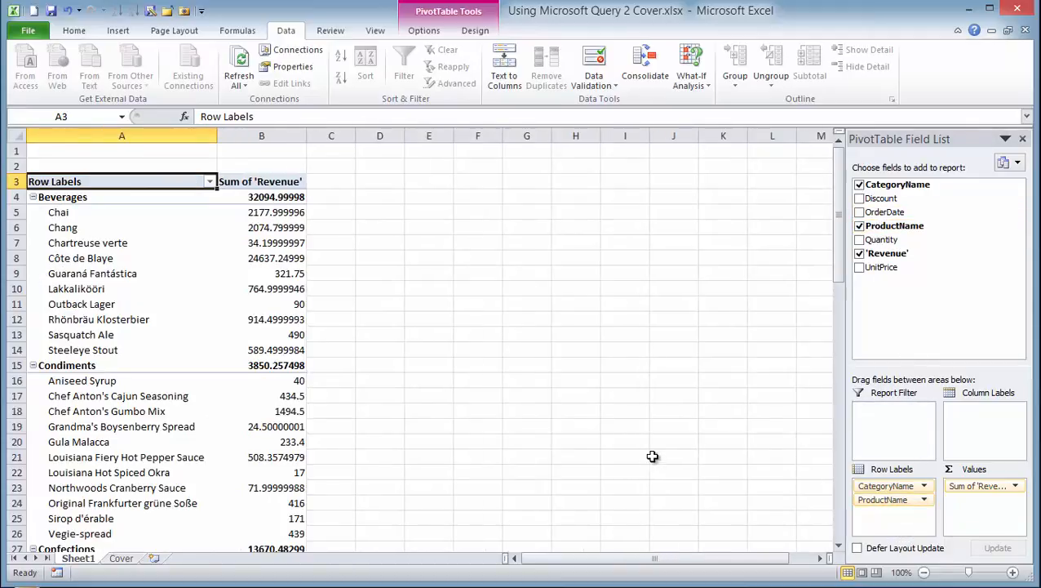